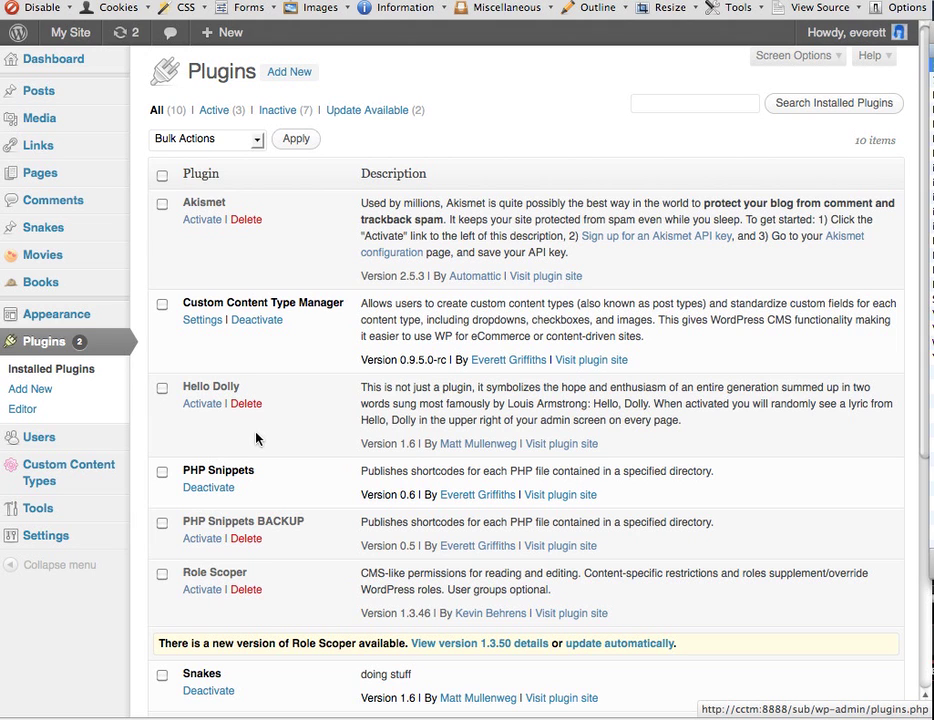
- Scroll past the plugins list and open the Movies post list
{"action": "scroll", "coordinate": [255, 438], "scroll_direction": "down", "scroll_amount": 3}
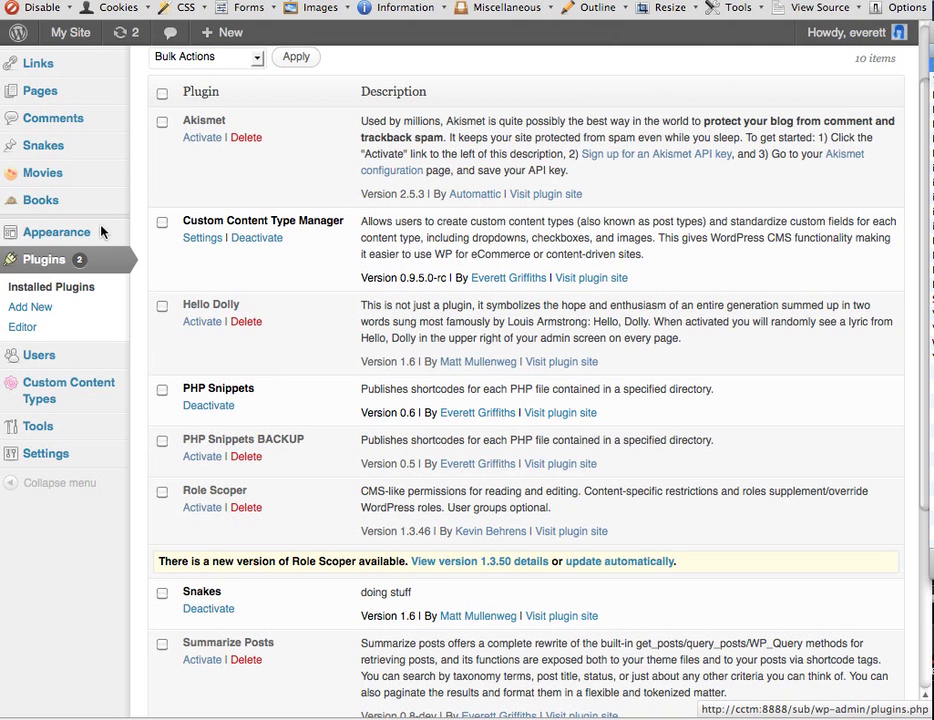
{"action": "left_click", "coordinate": [58, 182]}
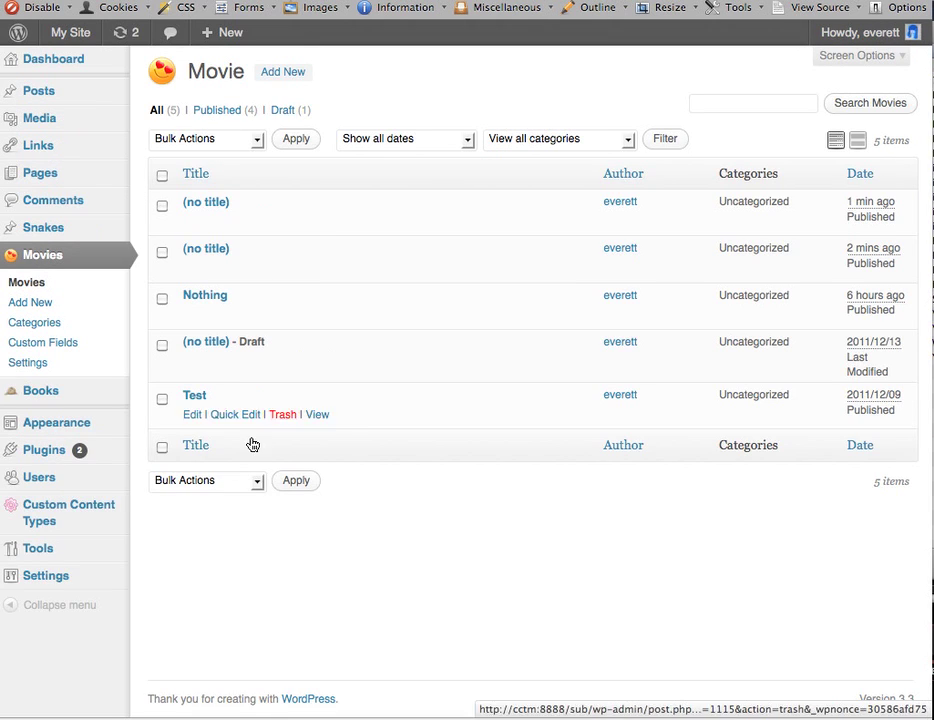
{"action": "mouse_move", "coordinate": [63, 525]}
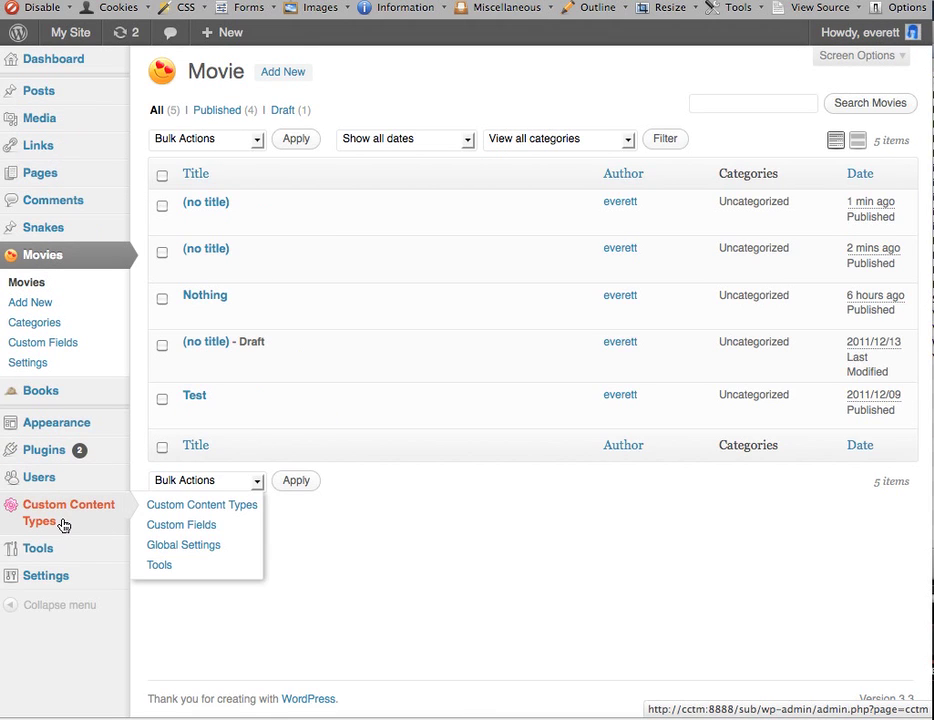
- Start a new Movie and insert the link snippet from the PHP Snippets list
{"action": "left_click", "coordinate": [33, 302]}
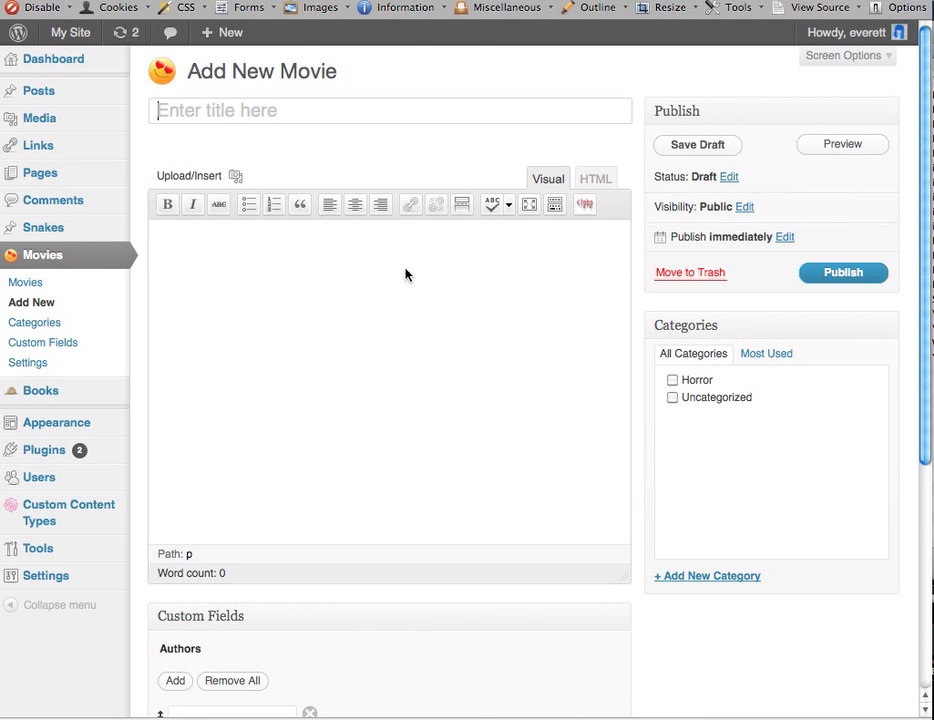
{"action": "left_click", "coordinate": [587, 206]}
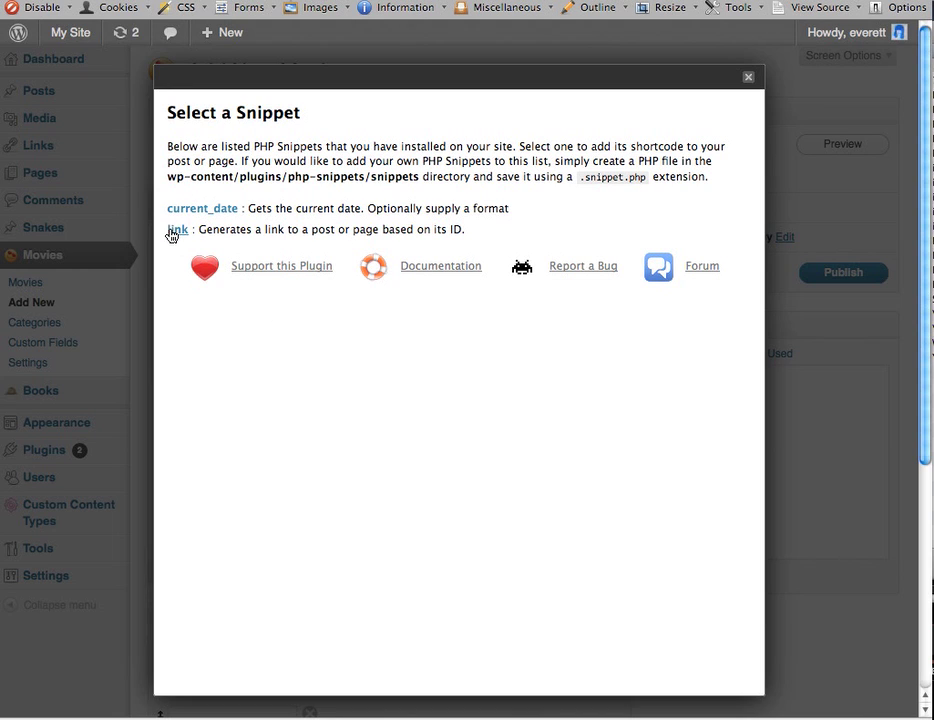
{"action": "left_click", "coordinate": [177, 230]}
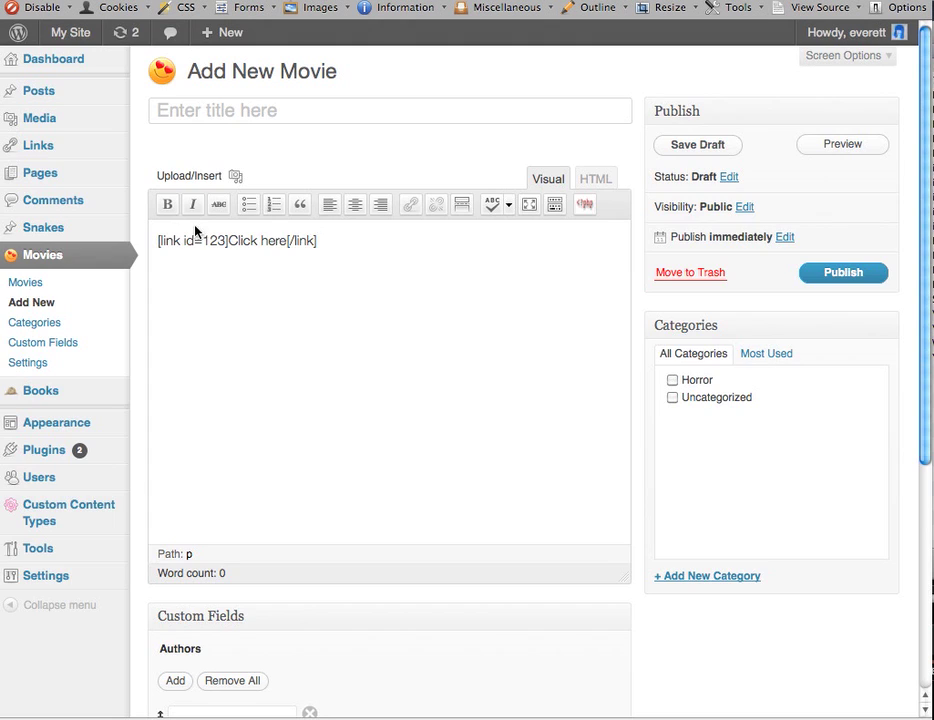
- Change the shortcode's id from 123 to 856 and its link text to Whoops
{"action": "left_click_drag", "start_coordinate": [320, 244], "coordinate": [133, 234]}
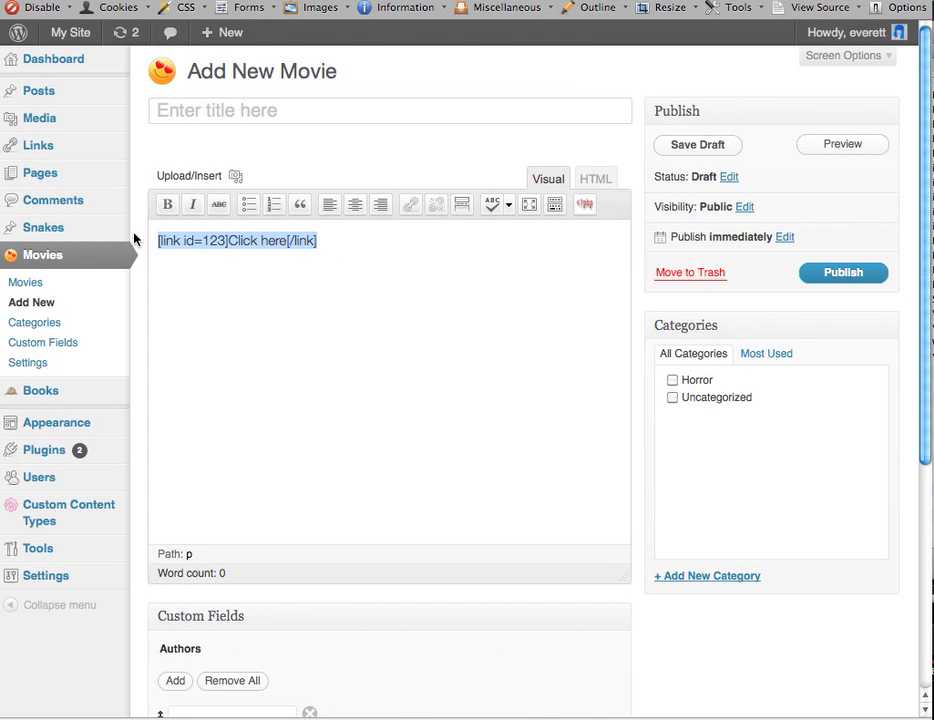
{"action": "left_click", "coordinate": [222, 246]}
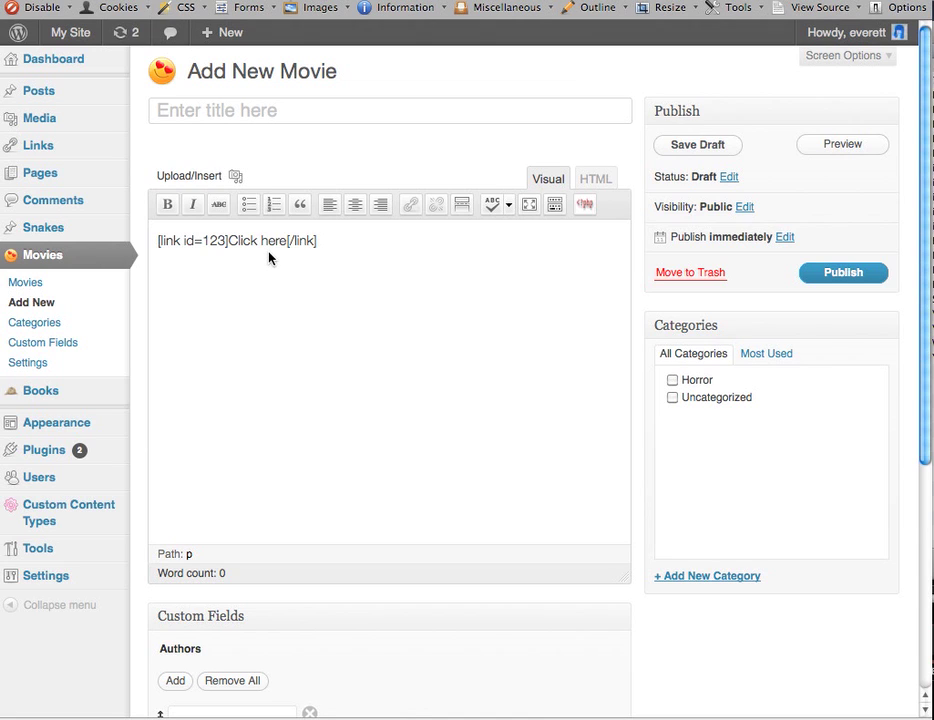
{"action": "key", "text": "BackSpace"}
{"action": "key", "text": "BackSpace"}
{"action": "key", "text": "BackSpace"}
{"action": "type", "text": "856"}
{"action": "key", "text": "shift+Right"}
{"action": "key", "text": "shift+Right"}
{"action": "key", "text": "shift+Right"}
{"action": "key", "text": "shift+Right"}
{"action": "key", "text": "shift+Right"}
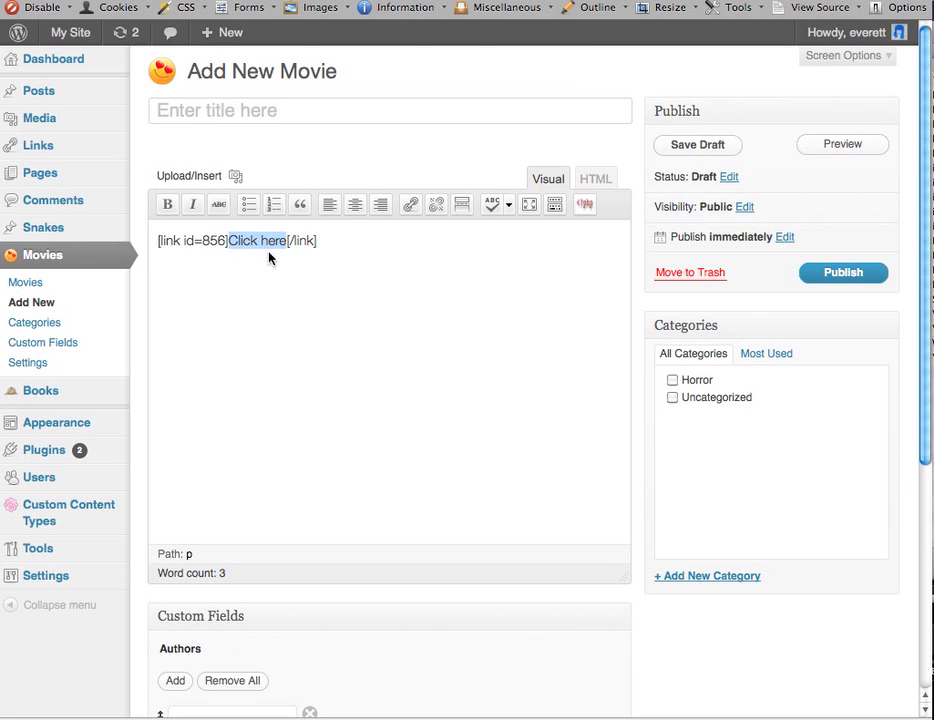
{"action": "type", "text": "Whoops"}
{"action": "left_click", "coordinate": [254, 104]}
- Title the movie 'asdf', publish it, and test its Whoops link on the live post
{"action": "type", "text": "asdf"}
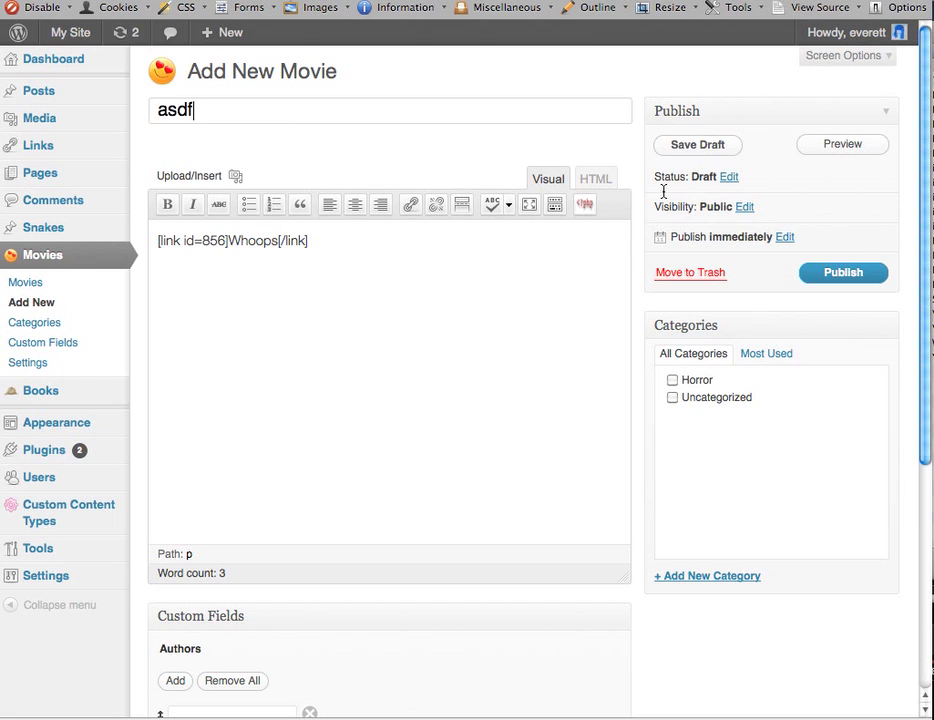
{"action": "left_click", "coordinate": [843, 274]}
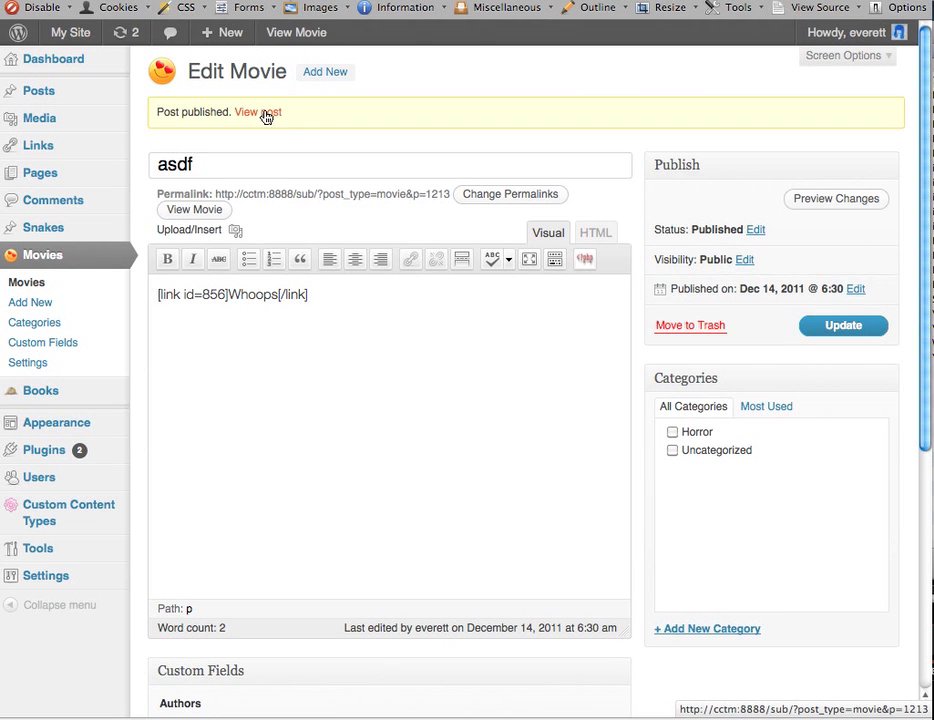
{"action": "left_click", "coordinate": [262, 112]}
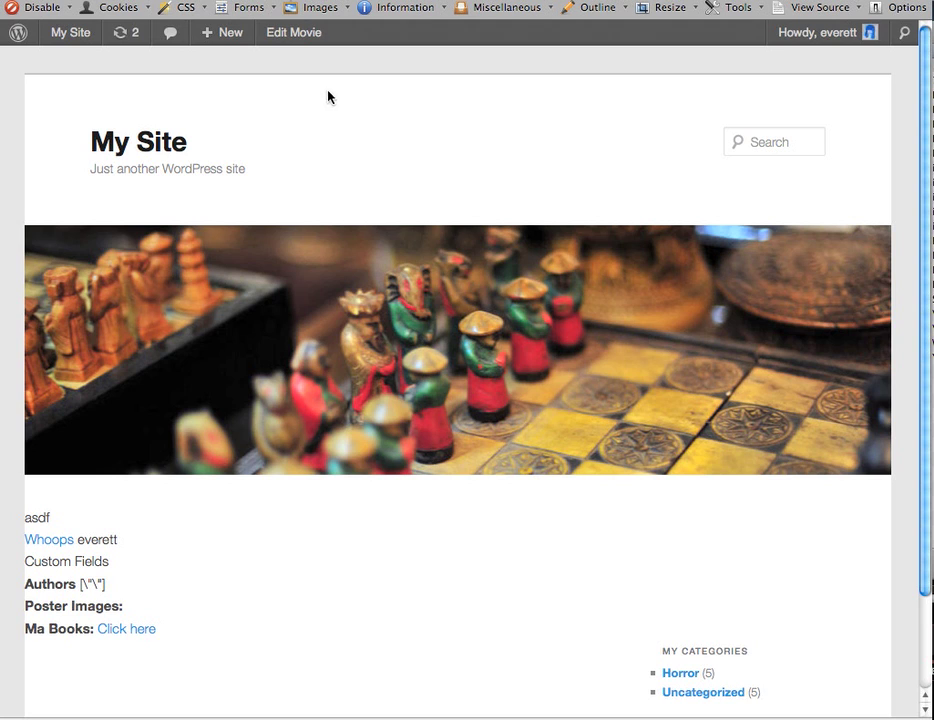
{"action": "left_click", "coordinate": [50, 540]}
{"action": "key", "text": "alt+Left"}
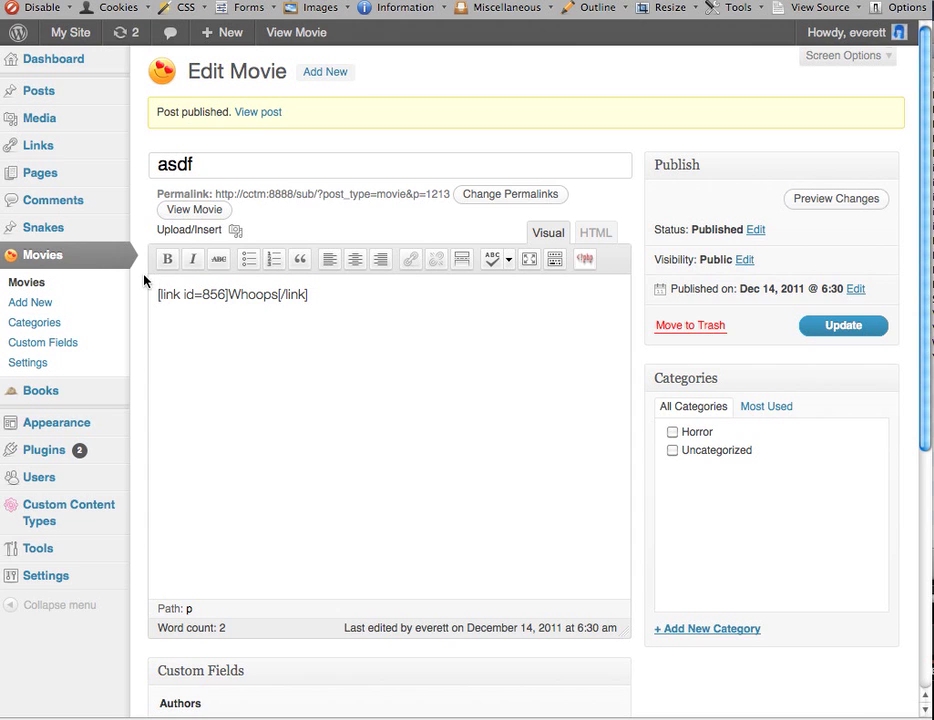
{"action": "scroll", "coordinate": [70, 483], "scroll_direction": "down", "scroll_amount": 1}
- Open Settings > PHP Snippets and focus the empty Snippet Directory field
{"action": "mouse_move", "coordinate": [69, 562]}
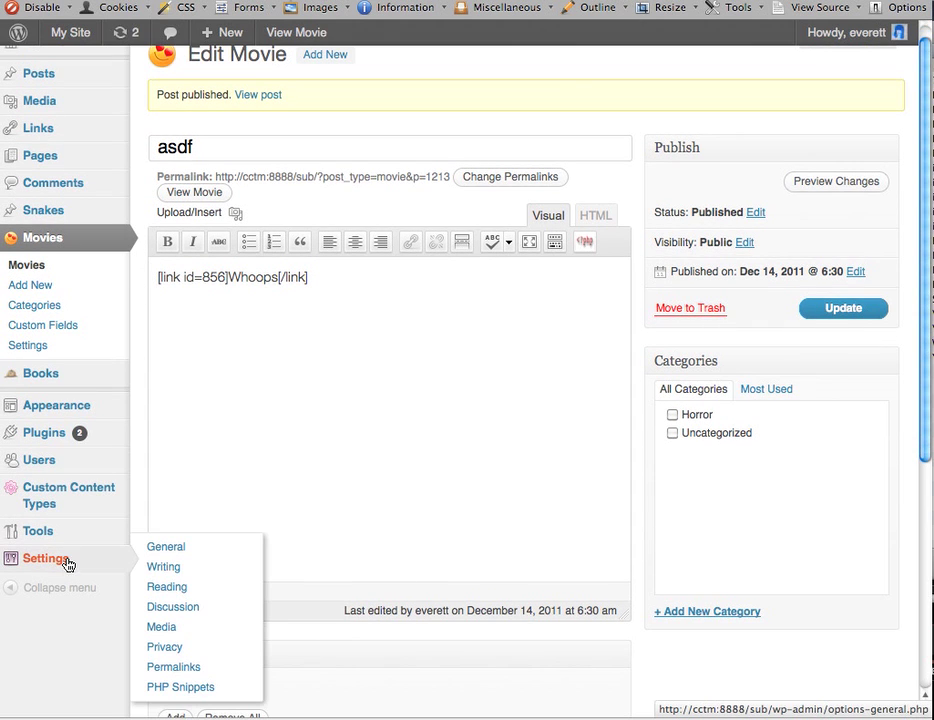
{"action": "left_click", "coordinate": [180, 688]}
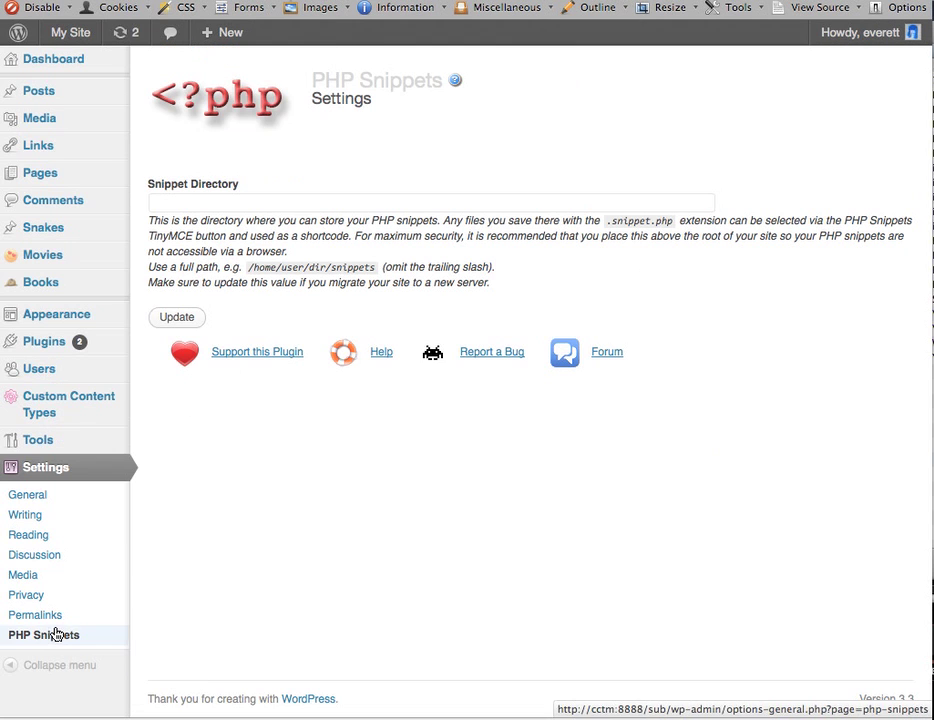
{"action": "left_click", "coordinate": [278, 201]}
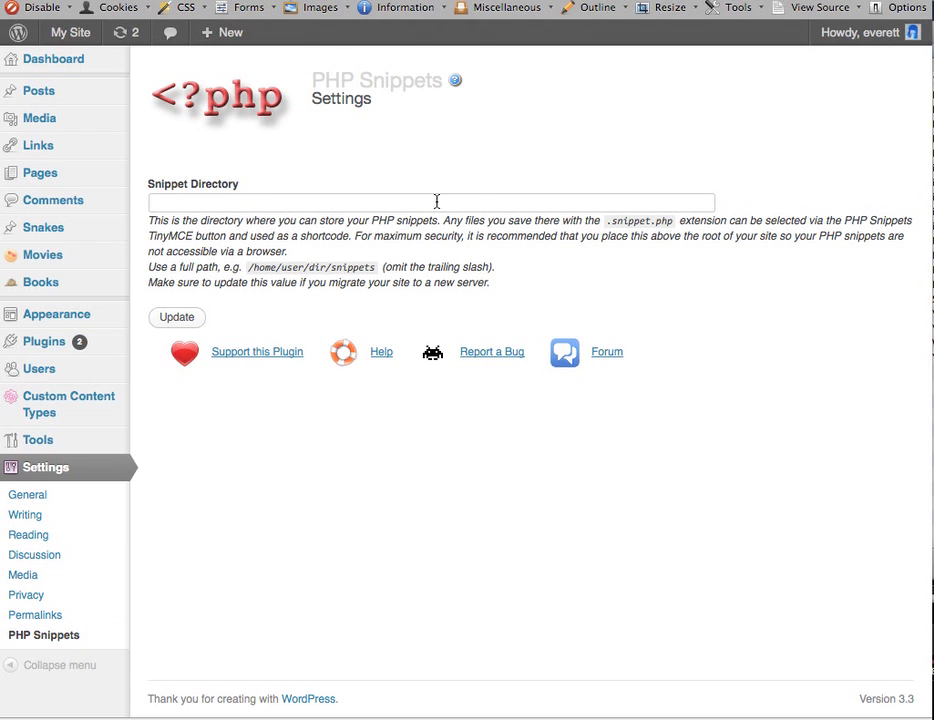
- In Finder, create a folder named 'subfolder' inside the snippets folder
{"action": "key", "text": "super+Tab"}
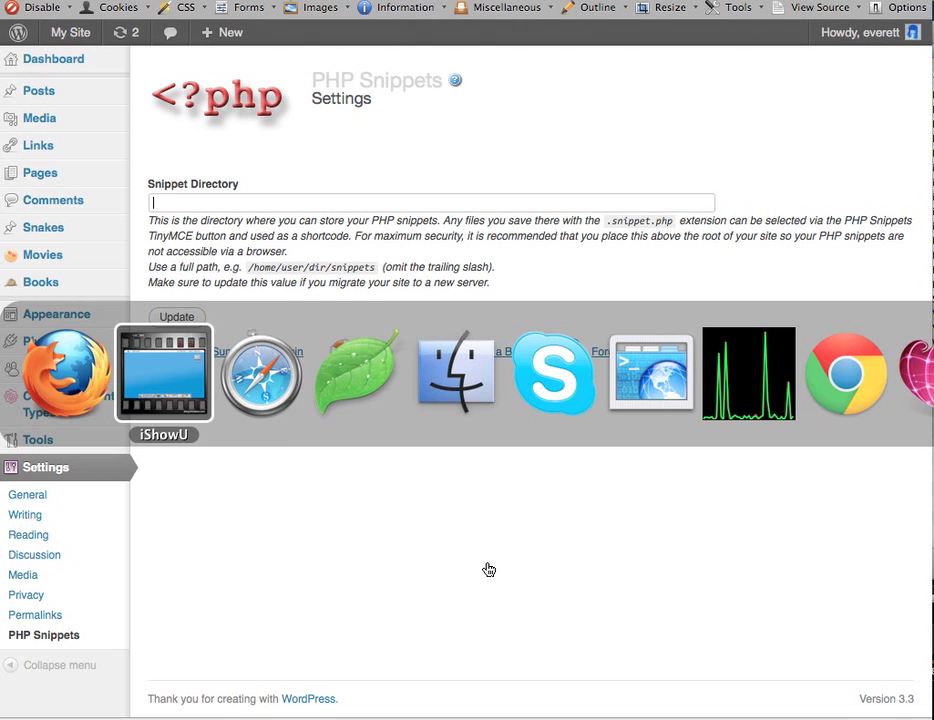
{"action": "key", "text": "super+Tab"}
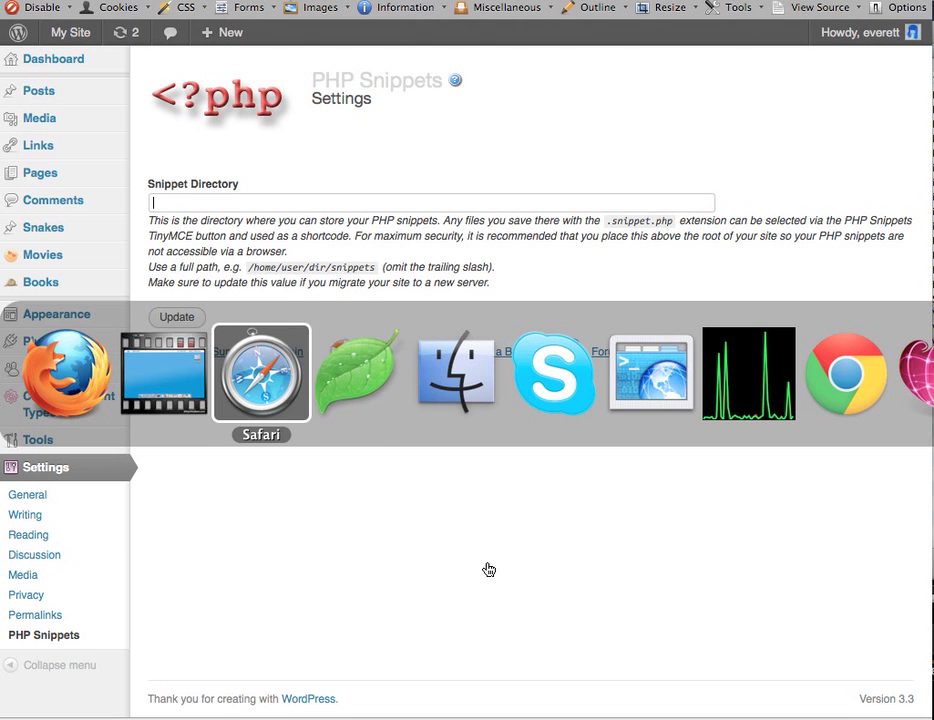
{"action": "key", "text": "super+Tab"}
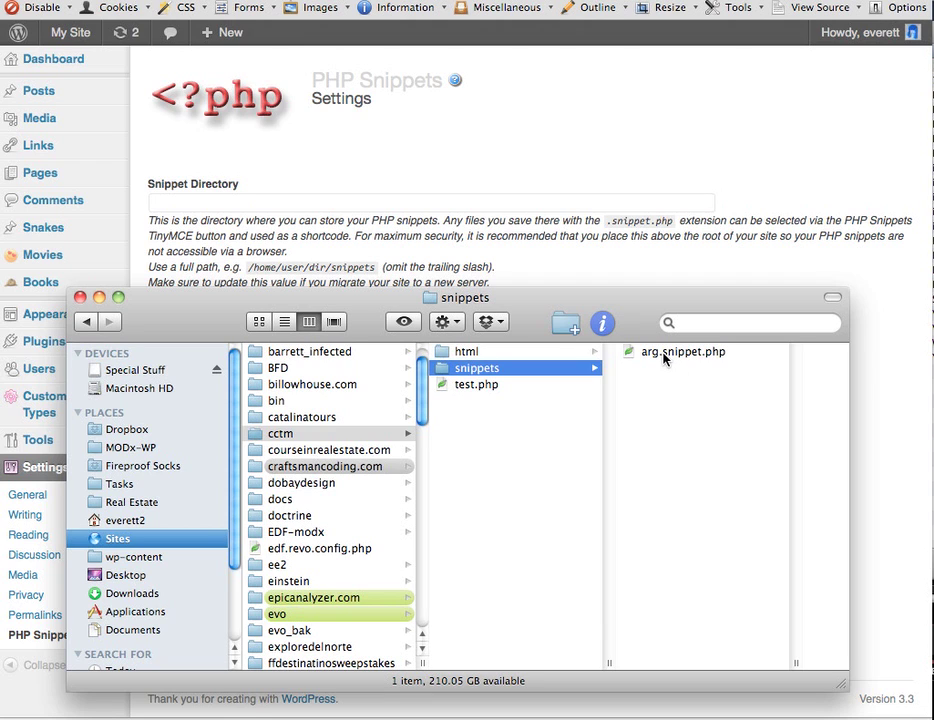
{"action": "left_click", "coordinate": [565, 322]}
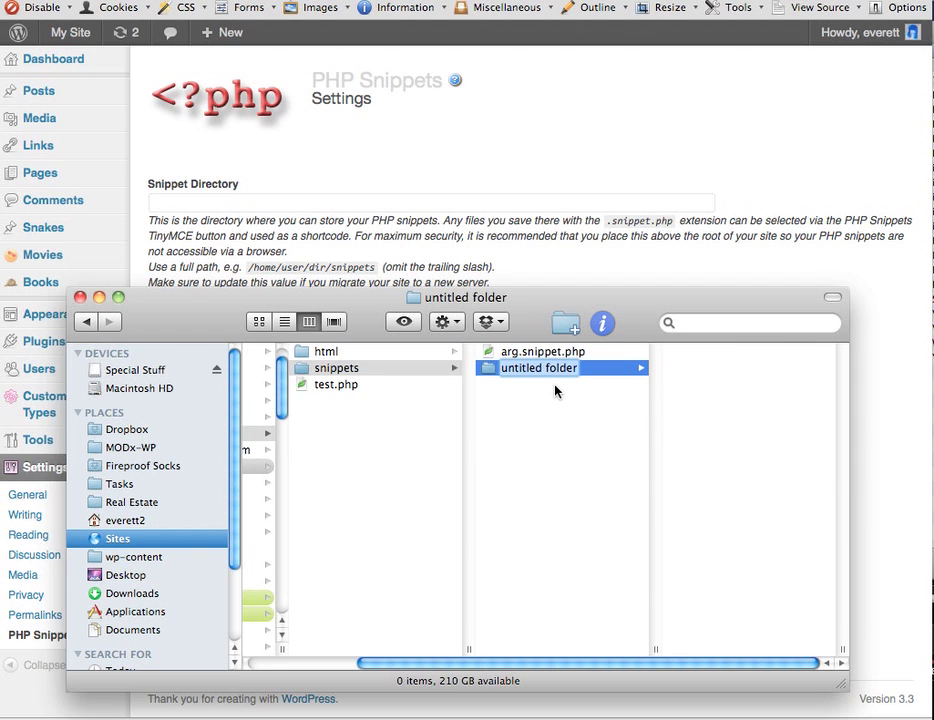
{"action": "type", "text": "subfolder"}
{"action": "key", "text": "Return"}
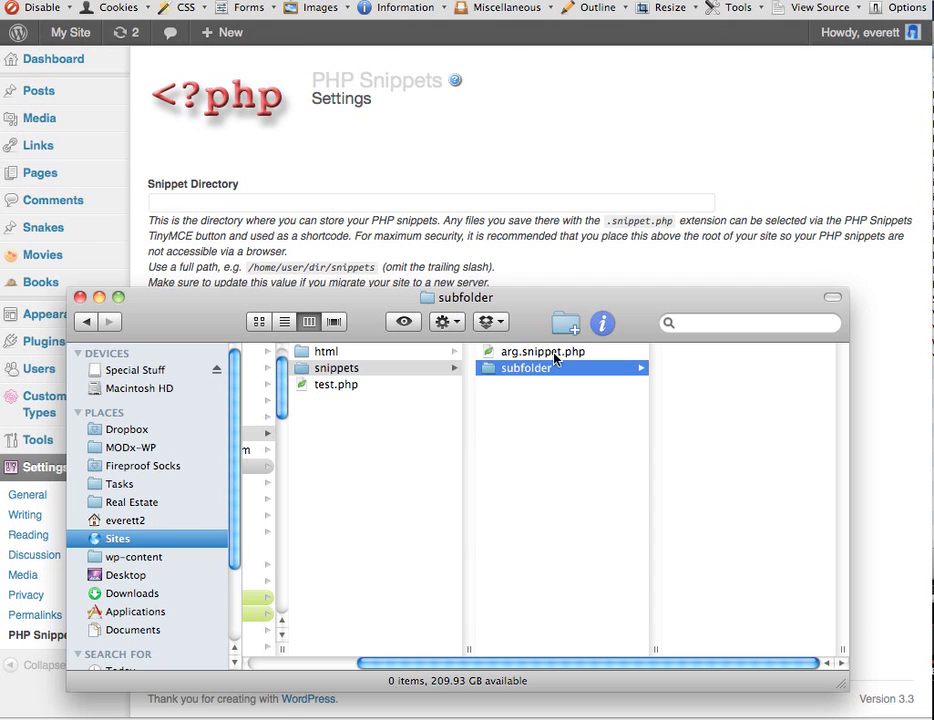
- Run pwd in iTerm and select the printed snippets folder path for copying
{"action": "left_click", "coordinate": [511, 228]}
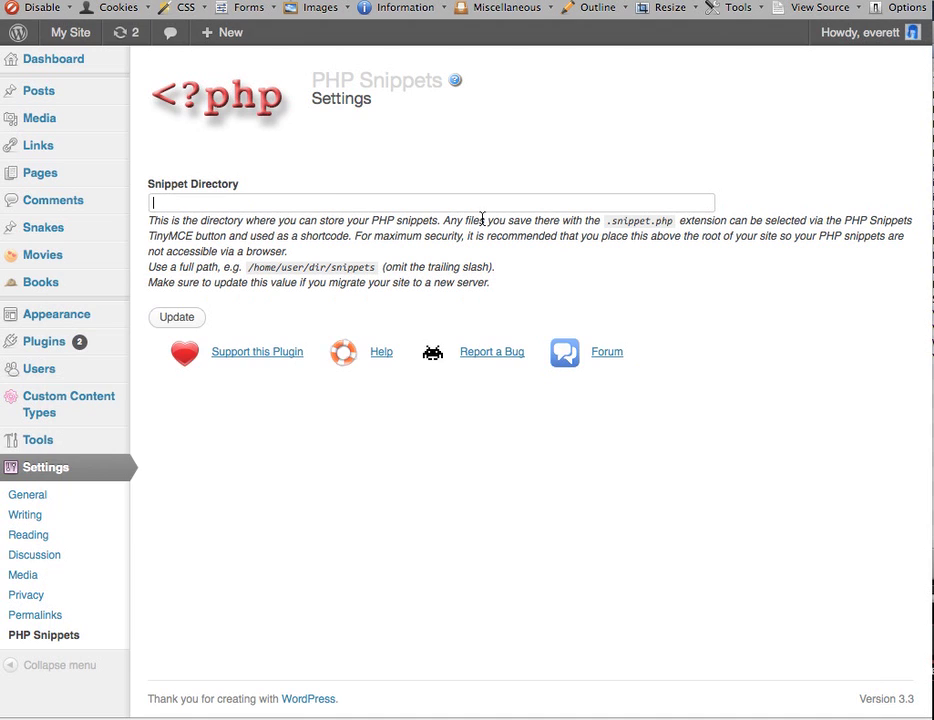
{"action": "key", "text": "super+Tab"}
{"action": "key", "text": "super+Tab"}
{"action": "key", "text": "super+Tab"}
{"action": "key", "text": "super+Tab"}
{"action": "key", "text": "super+Tab"}
{"action": "key", "text": "super+Tab"}
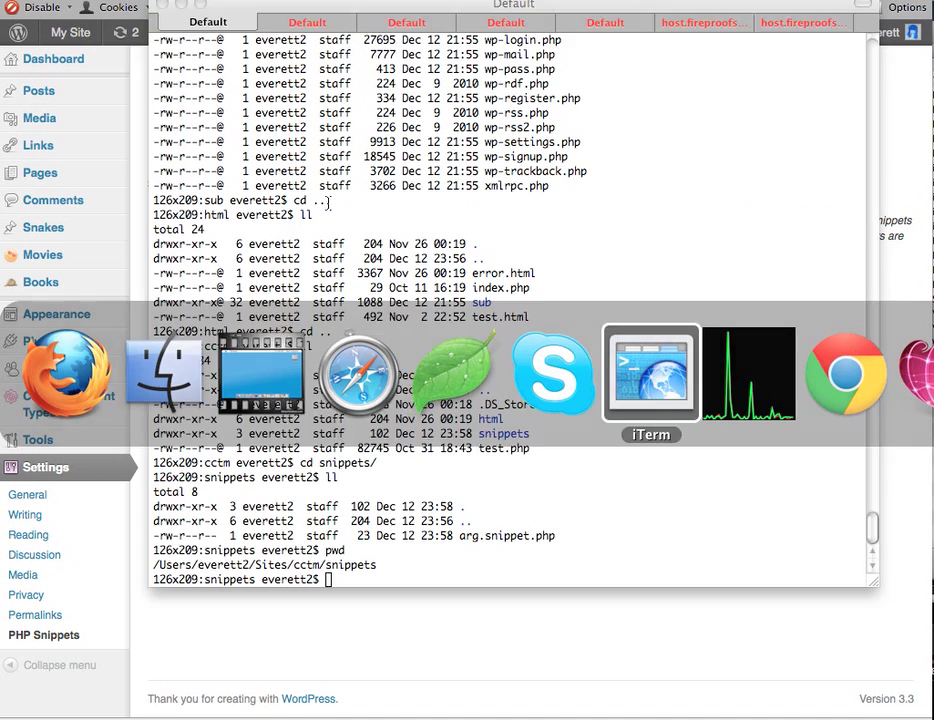
{"action": "type", "text": "pwd"}
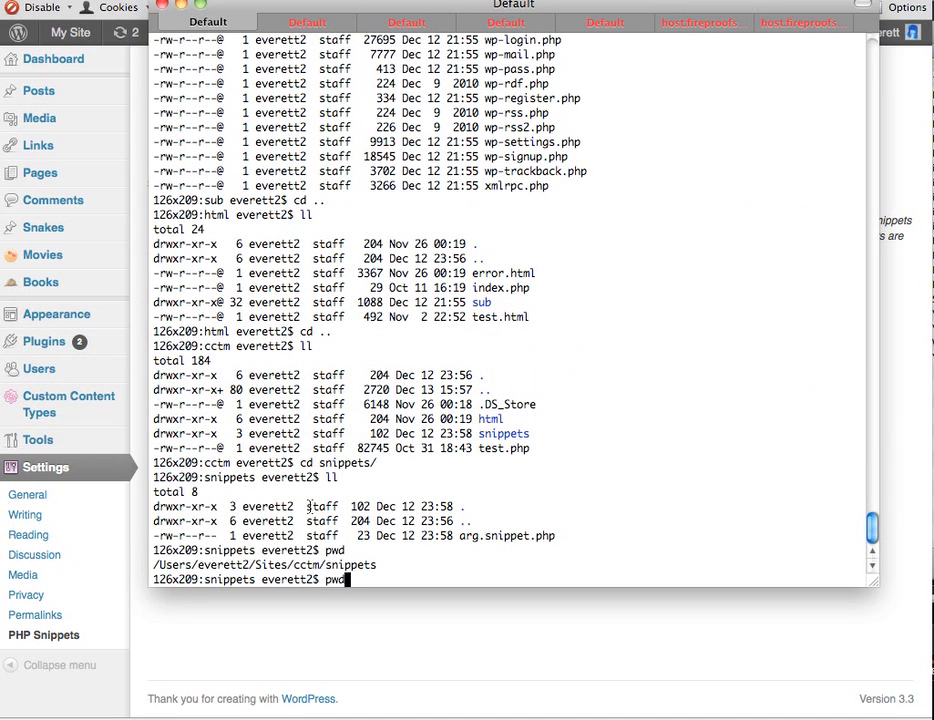
{"action": "key", "text": "Return"}
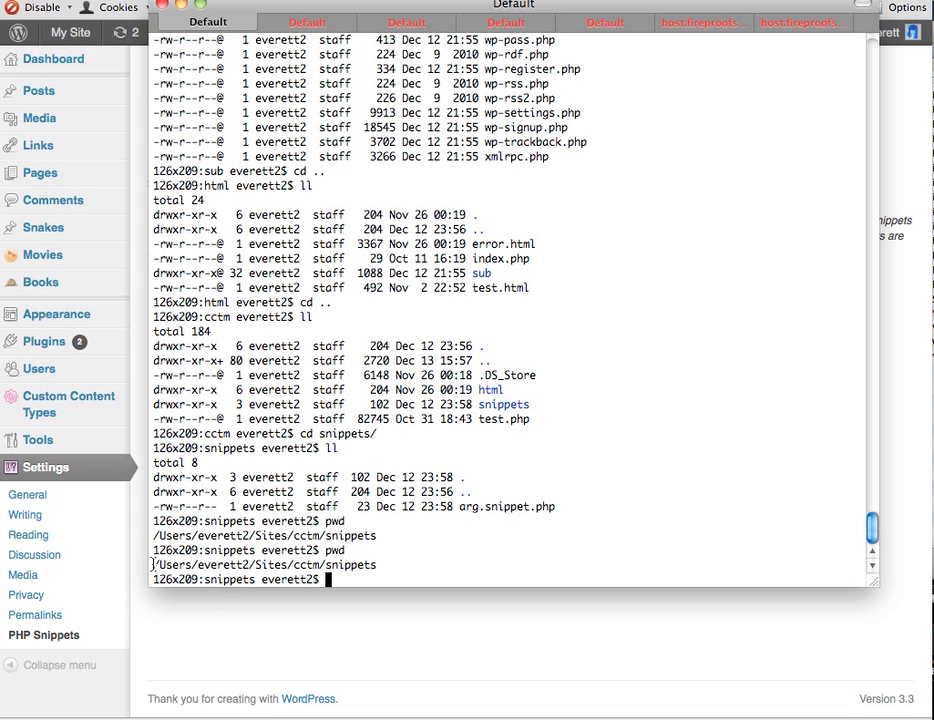
{"action": "left_click_drag", "start_coordinate": [153, 566], "coordinate": [376, 566]}
{"action": "key", "text": "super+c"}
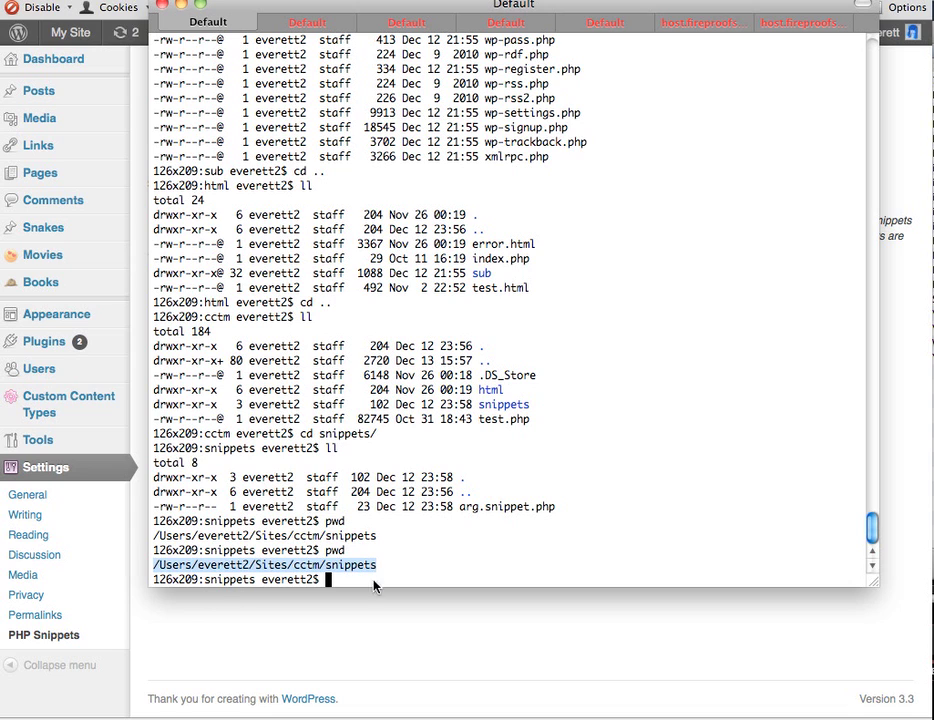
{"action": "left_click", "coordinate": [374, 588]}
- Paste the cctm/snippets path into Snippet Directory and save with Update
{"action": "left_click", "coordinate": [290, 203]}
{"action": "key", "text": "super+v"}
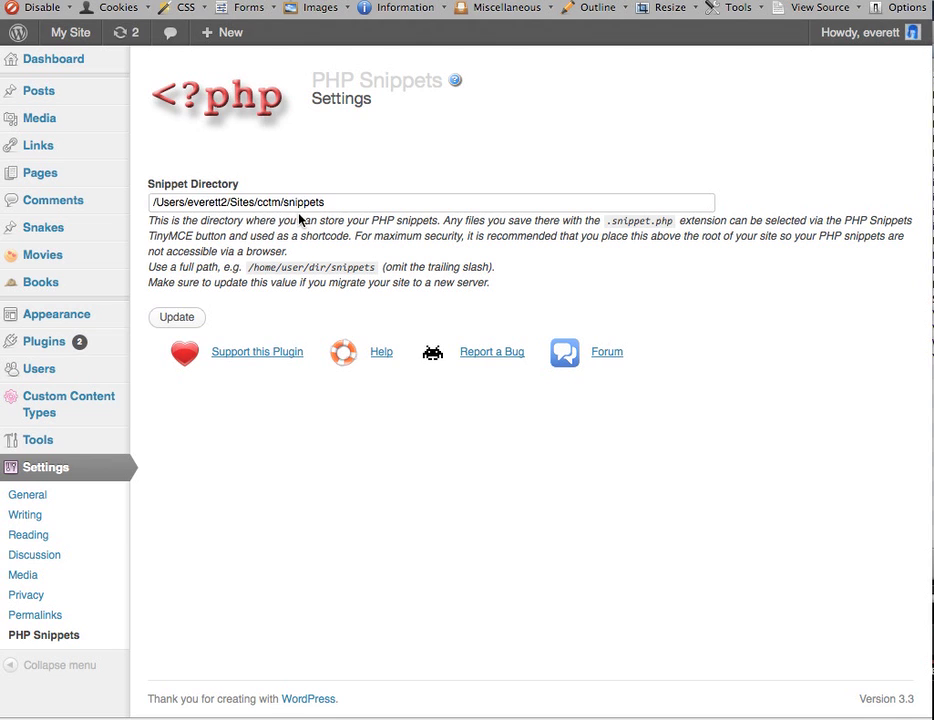
{"action": "left_click", "coordinate": [173, 316]}
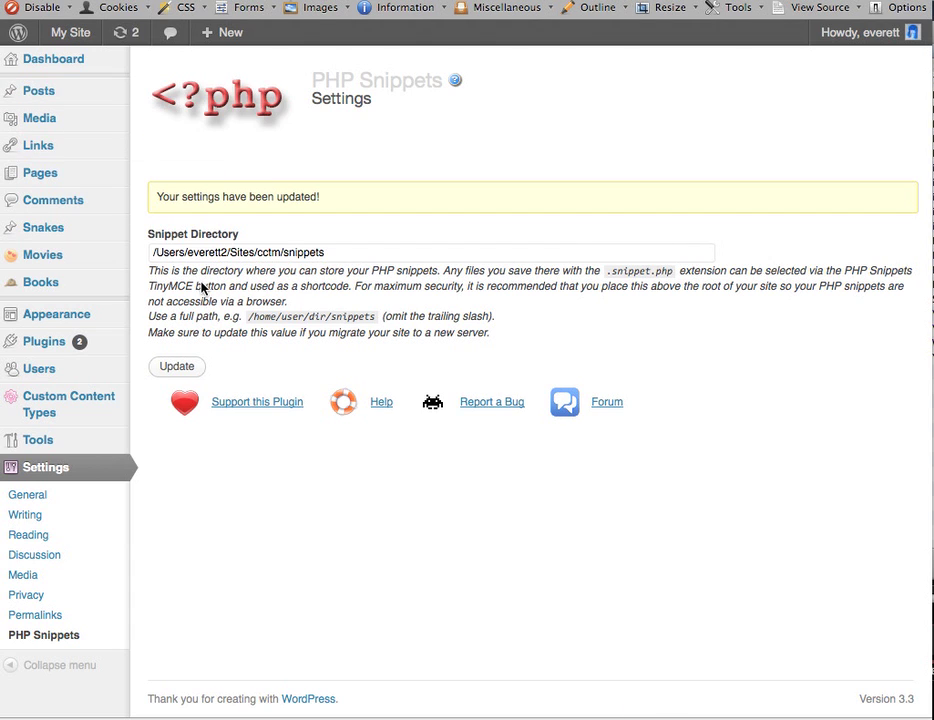
{"action": "mouse_move", "coordinate": [50, 96]}
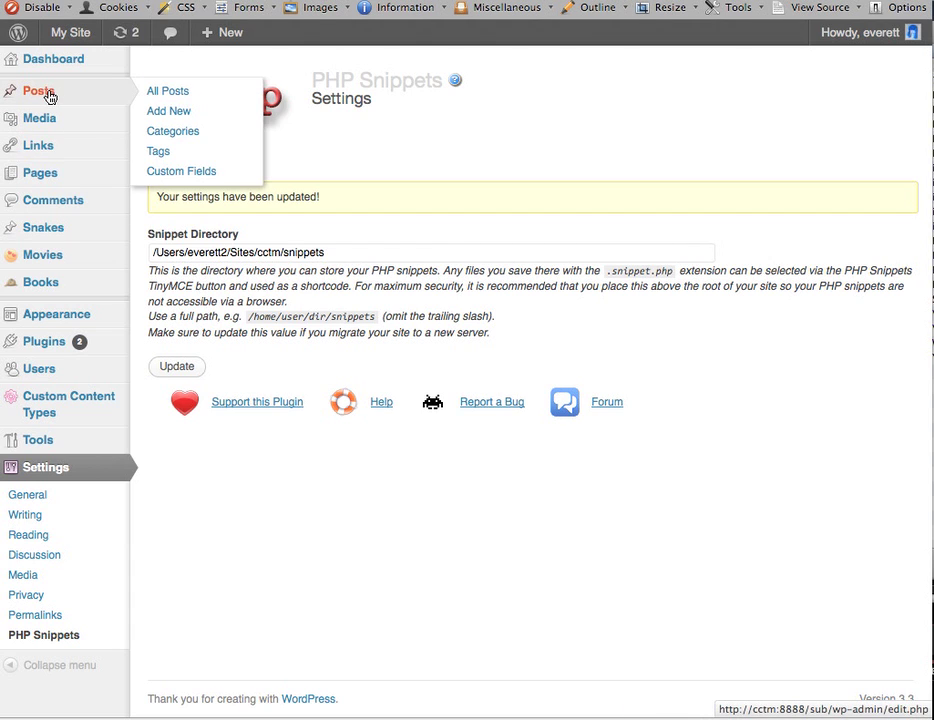
- Start a new post with the [arg x="name"] shortcode and bring up arg.snippet.php in Coda
{"action": "left_click", "coordinate": [168, 112]}
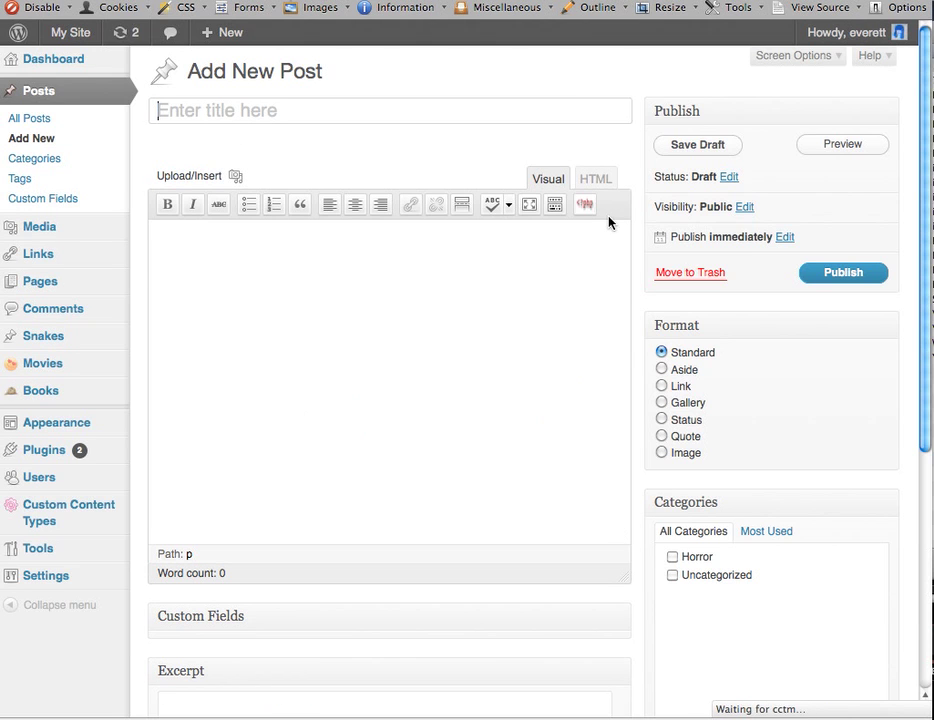
{"action": "left_click", "coordinate": [588, 206]}
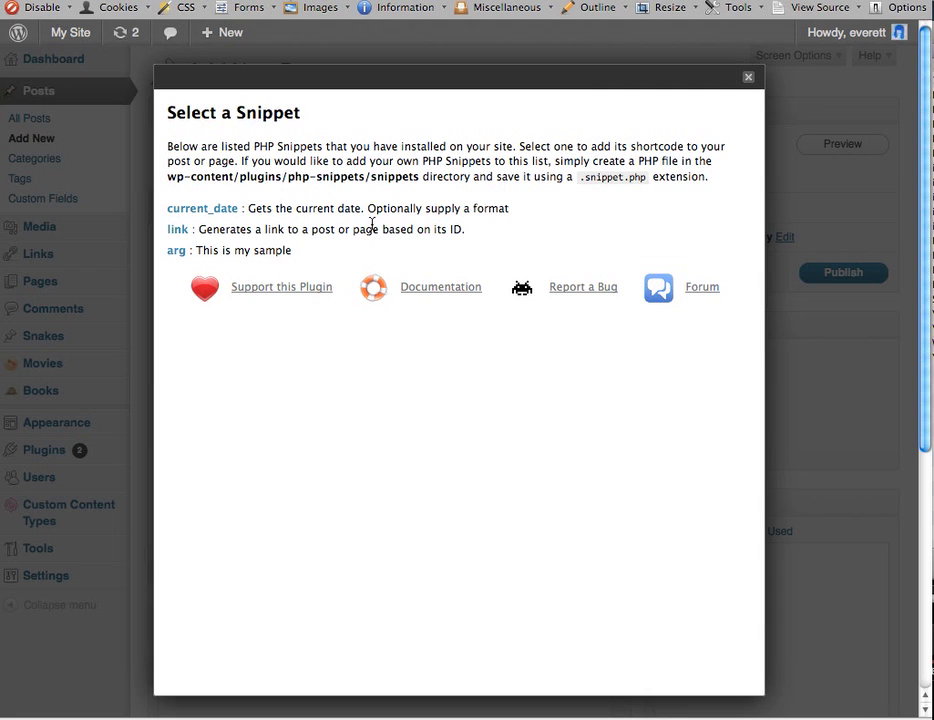
{"action": "left_click", "coordinate": [176, 251]}
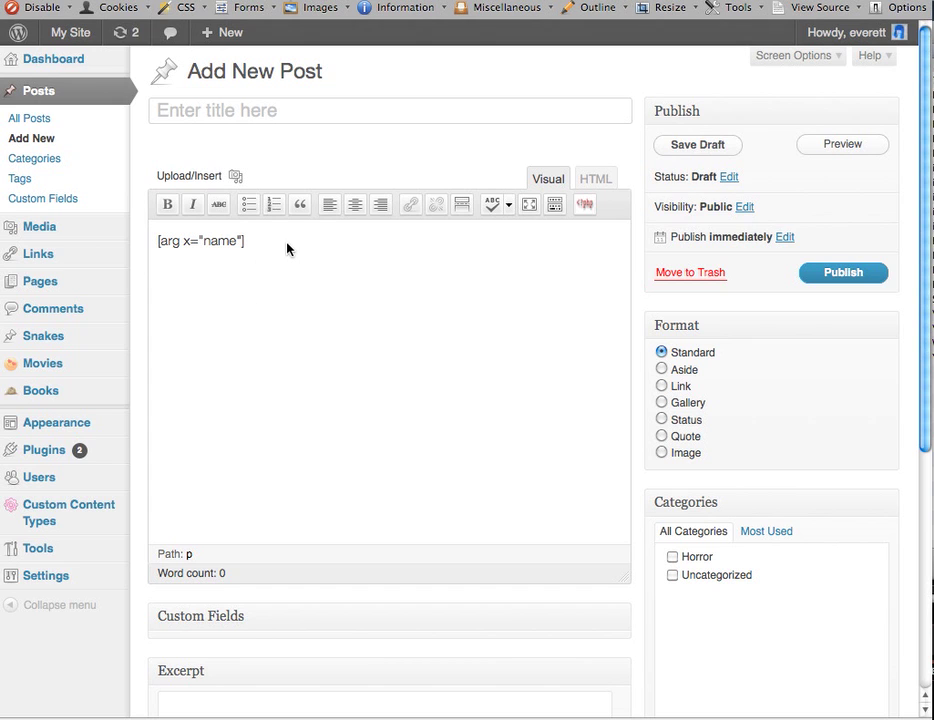
{"action": "key", "text": "super+Tab"}
{"action": "key", "text": "super+Tab"}
{"action": "key", "text": "super+Tab"}
{"action": "key", "text": "super+Tab"}
{"action": "key", "text": "super+Tab"}
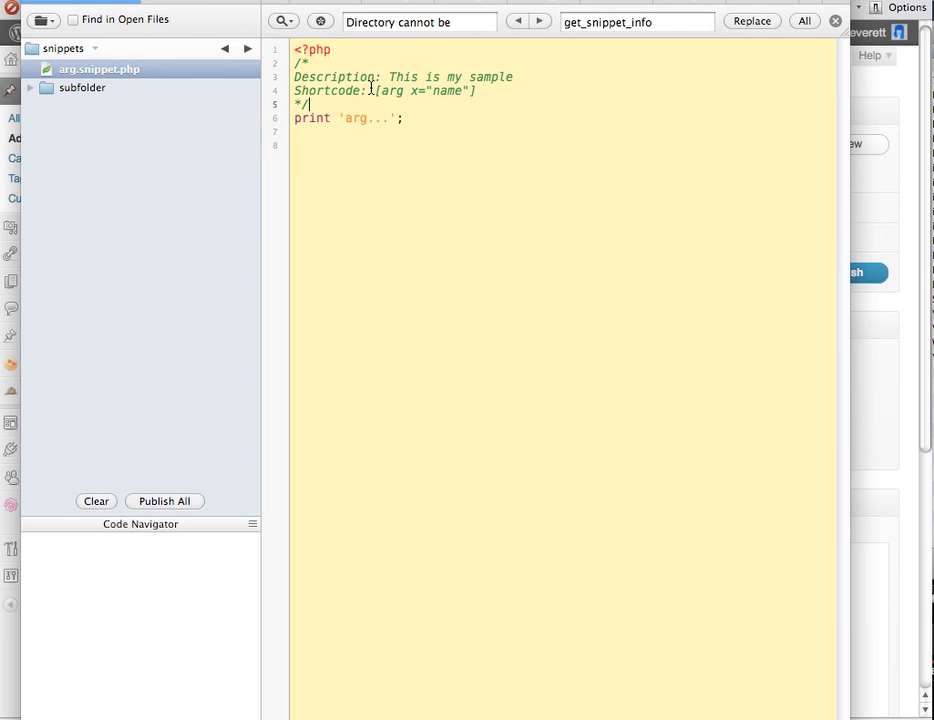
- Review the Description and Shortcode header lines in arg.snippet.php
{"action": "left_click_drag", "start_coordinate": [500, 92], "coordinate": [290, 80]}
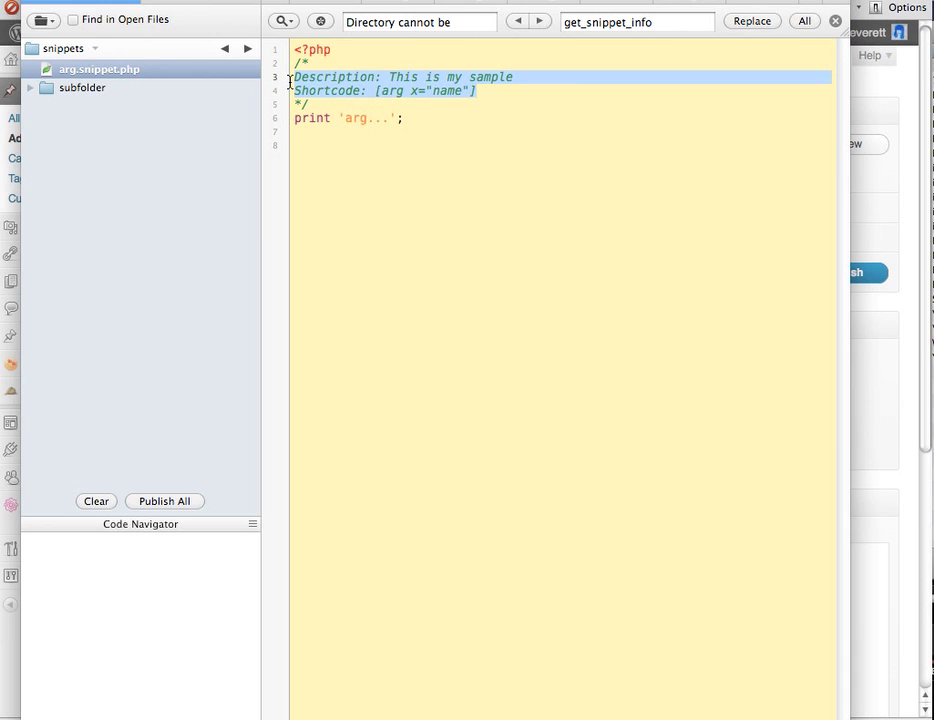
{"action": "left_click", "coordinate": [290, 80]}
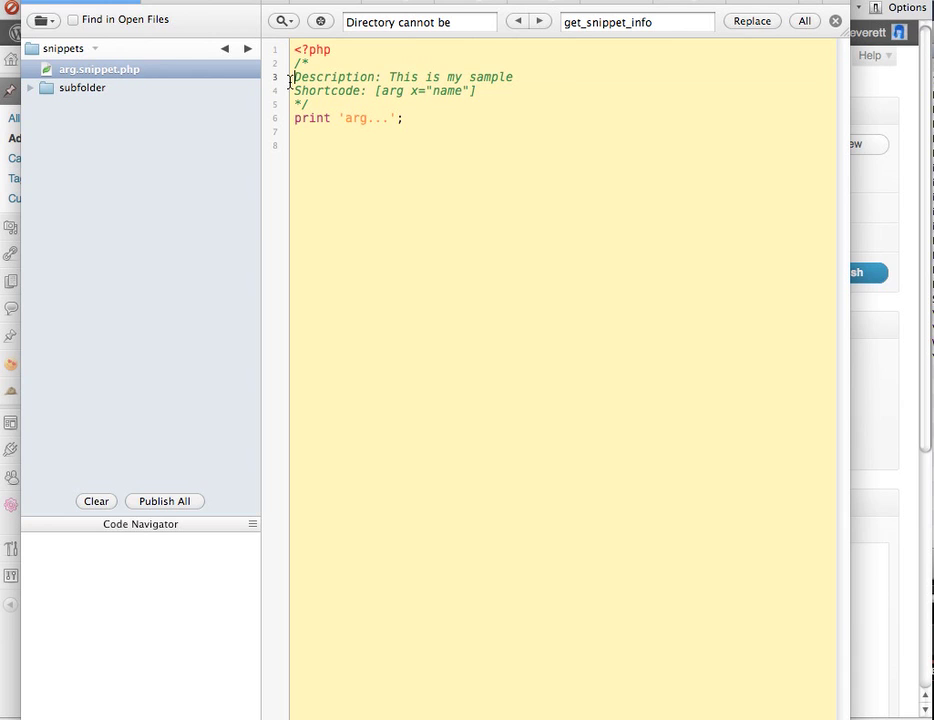
{"action": "key", "text": "shift+Right"}
{"action": "key", "text": "shift+Right"}
{"action": "key", "text": "shift+Right"}
{"action": "key", "text": "shift+Right"}
{"action": "key", "text": "shift+Right"}
{"action": "key", "text": "shift+Right"}
{"action": "key", "text": "shift+Right"}
{"action": "key", "text": "shift+Right"}
{"action": "key", "text": "shift+Right"}
{"action": "key", "text": "shift+Right"}
{"action": "key", "text": "shift+Right"}
{"action": "key", "text": "shift+Right"}
{"action": "key", "text": "shift+Right"}
{"action": "key", "text": "shift+Right"}
{"action": "key", "text": "shift+Right"}
{"action": "key", "text": "shift+Left"}
{"action": "key", "text": "shift+Left"}
{"action": "key", "text": "shift+Left"}
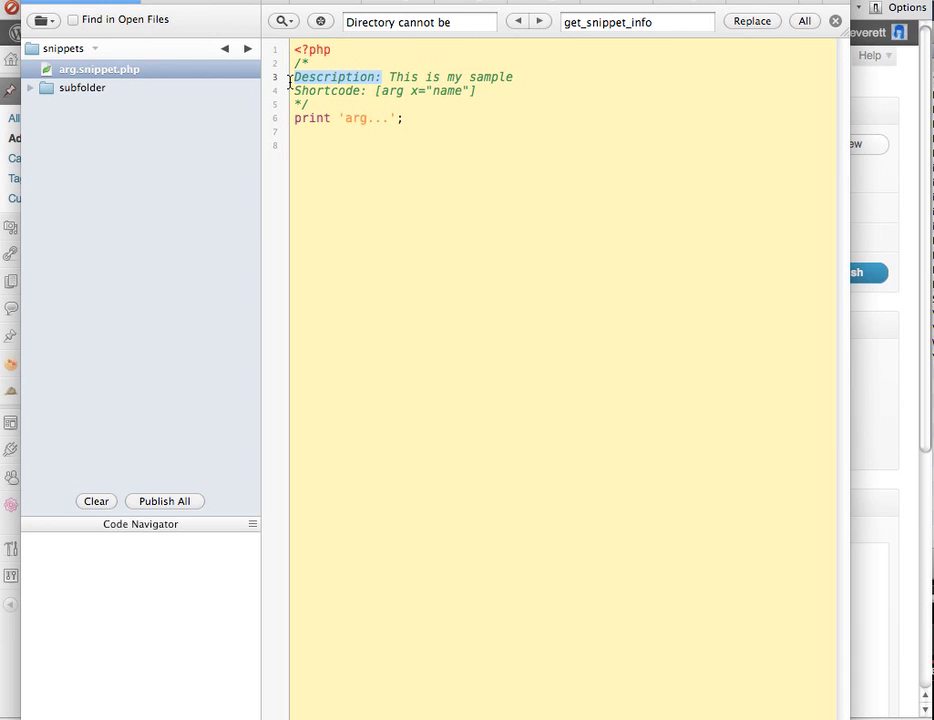
{"action": "key", "text": "Right"}
{"action": "key", "text": "Right"}
- Open WordPress's Select a Snippet list with arg, comparing it to the Coda shortcode line
{"action": "key", "text": "super+Tab"}
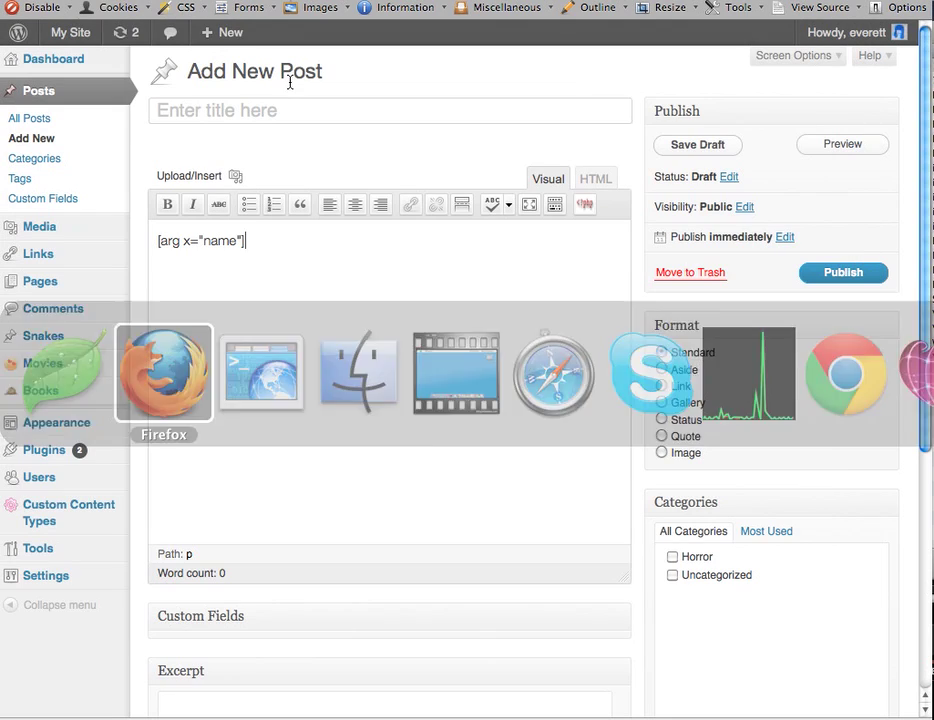
{"action": "left_click", "coordinate": [578, 206]}
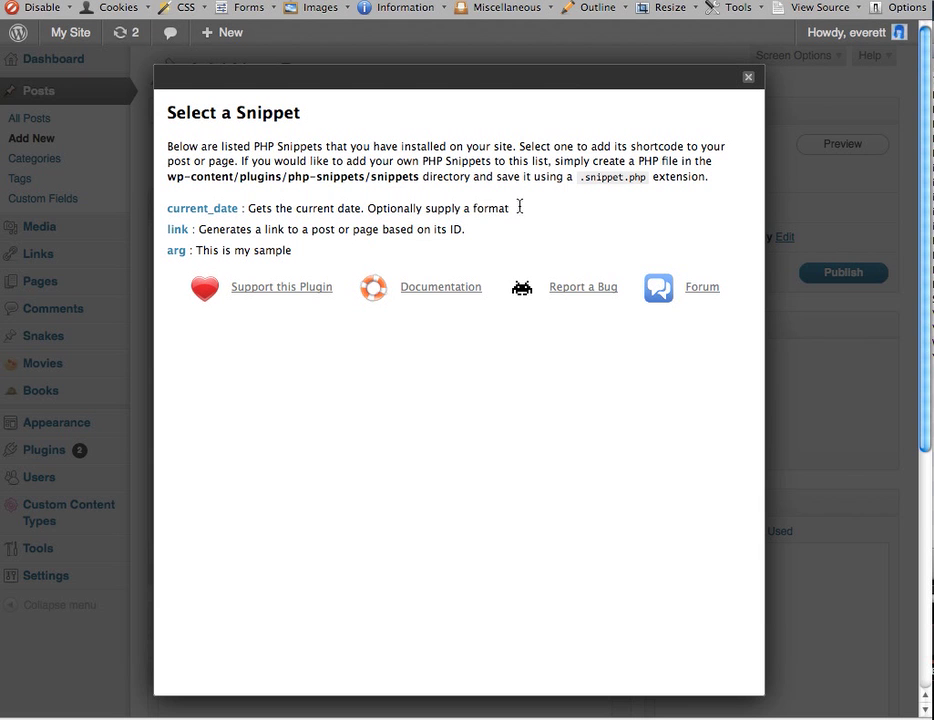
{"action": "key", "text": "super+Tab"}
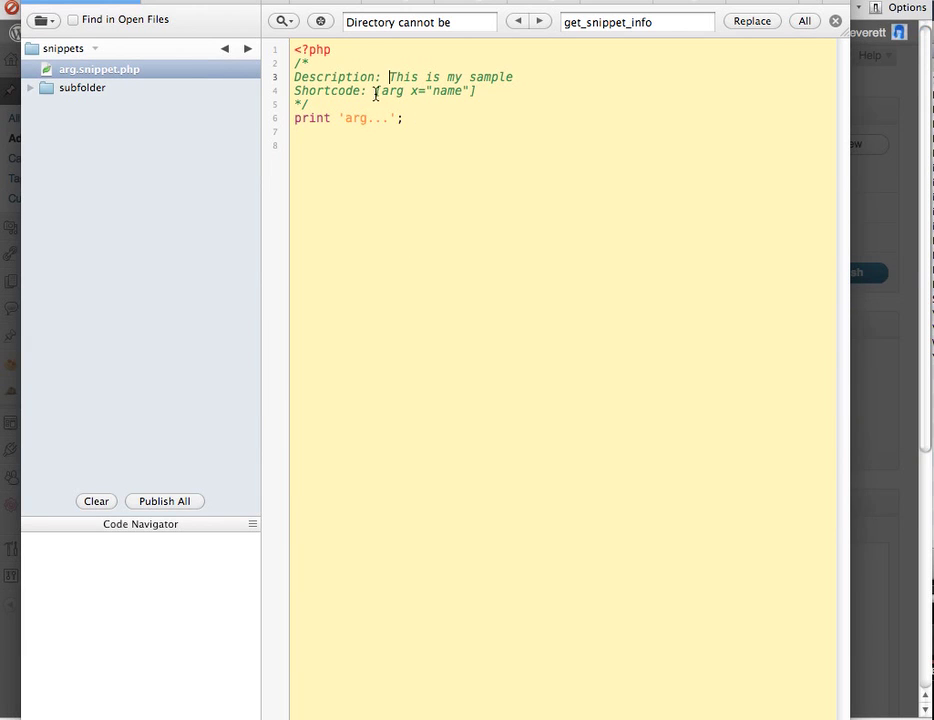
{"action": "left_click_drag", "start_coordinate": [376, 92], "coordinate": [481, 93]}
{"action": "key", "text": "super+Tab"}
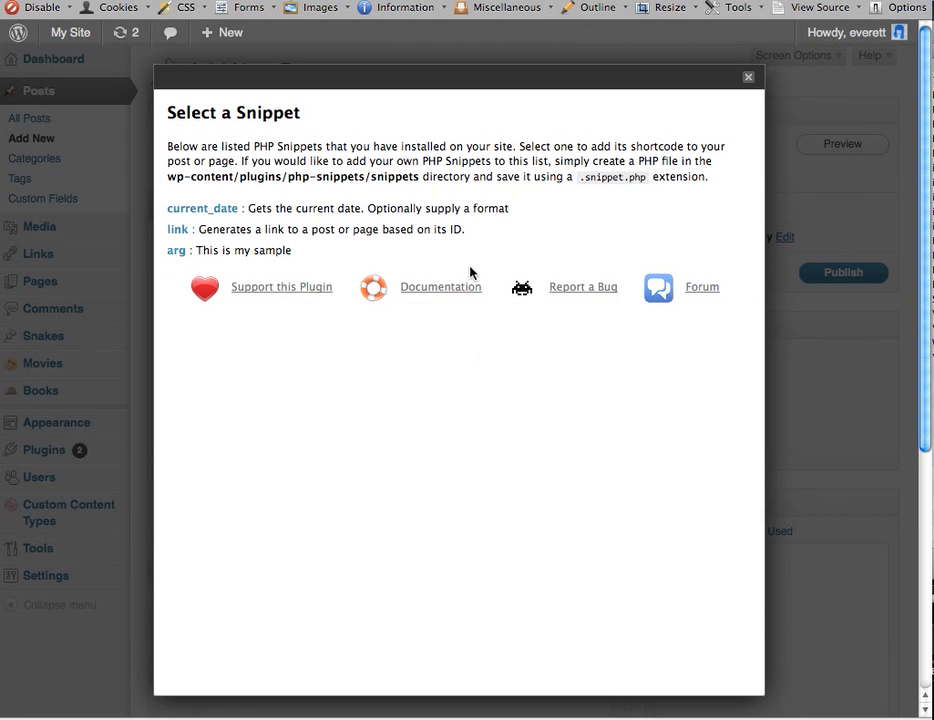
- Change the snippet description from 'This is my sample' to 'This is NEW description'
{"action": "key", "text": "super+Tab"}
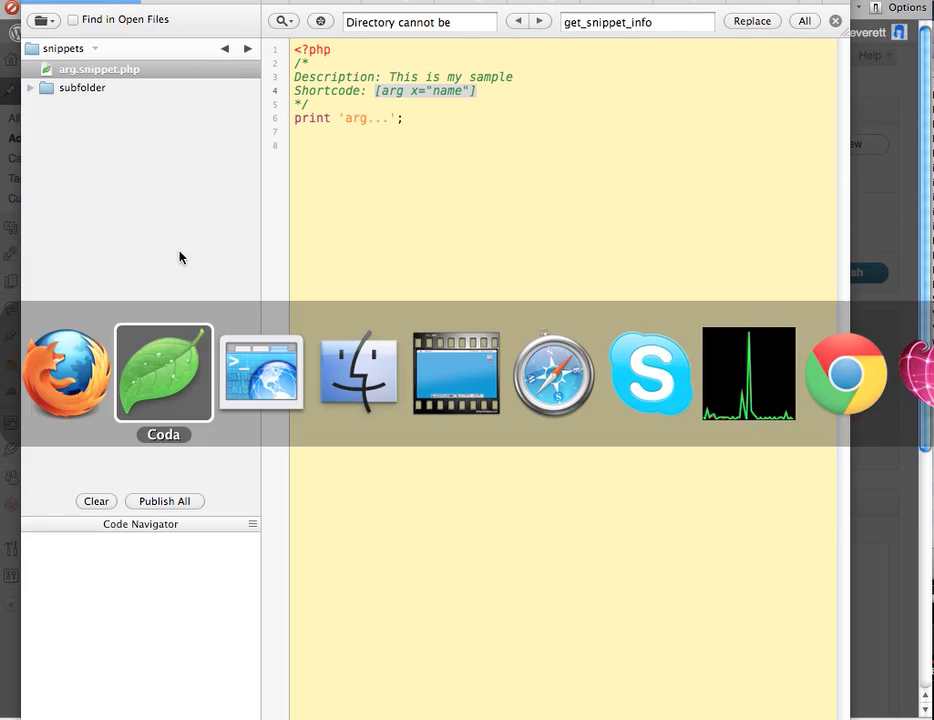
{"action": "left_click", "coordinate": [418, 90]}
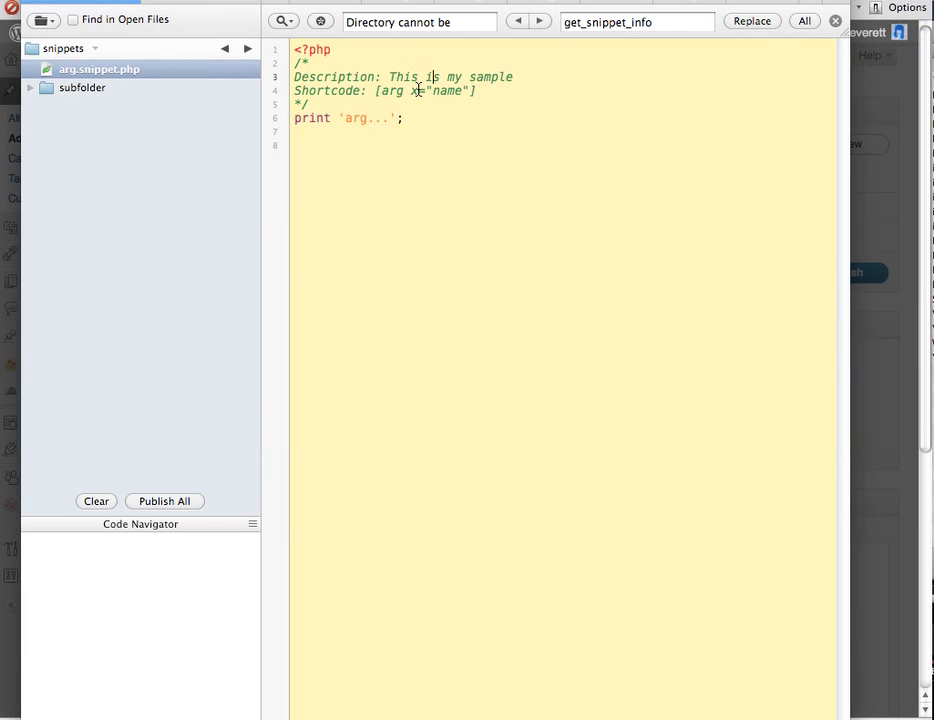
{"action": "key", "text": "Right"}
{"action": "key", "text": "Right"}
{"action": "key", "text": "Right"}
{"action": "key", "text": "shift+Right"}
{"action": "key", "text": "shift+Right"}
{"action": "type", "text": "NEW"}
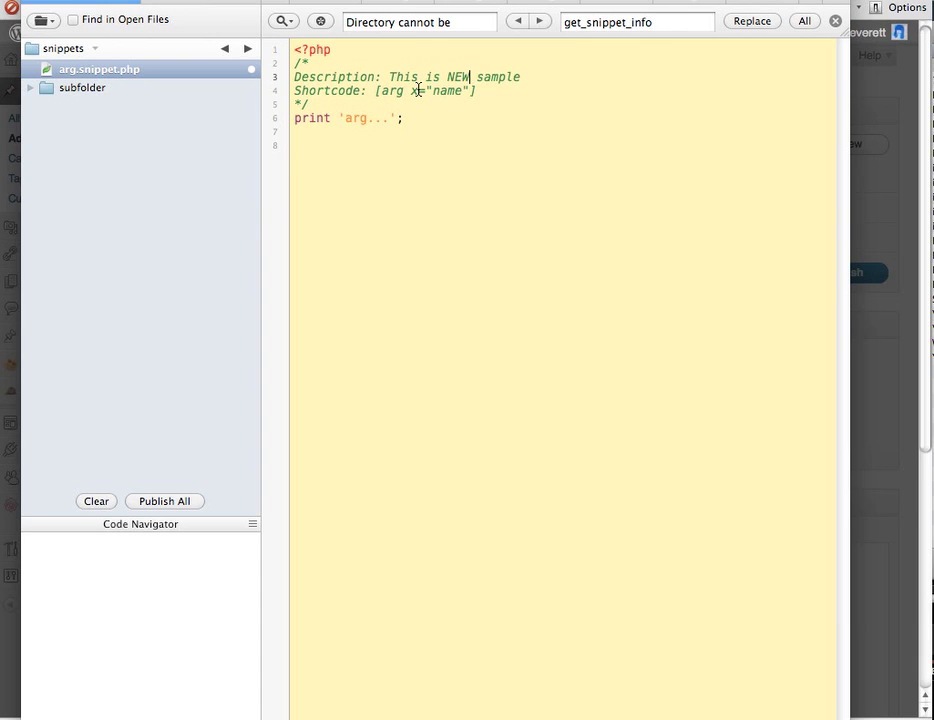
{"action": "key", "text": "Right"}
{"action": "key", "text": "shift+alt+Right"}
{"action": "type", "text": "description"}
- Change the shortcode example's attribute from x to y, giving [arg y="name"]
{"action": "key", "text": "Down"}
{"action": "key", "text": "Left"}
{"action": "key", "text": "Left"}
{"action": "key", "text": "Left"}
{"action": "key", "text": "Left"}
{"action": "key", "text": "Left"}
{"action": "key", "text": "Left"}
{"action": "key", "text": "Left"}
{"action": "key", "text": "Left"}
{"action": "key", "text": "Left"}
{"action": "key", "text": "Left"}
{"action": "key", "text": "Left"}
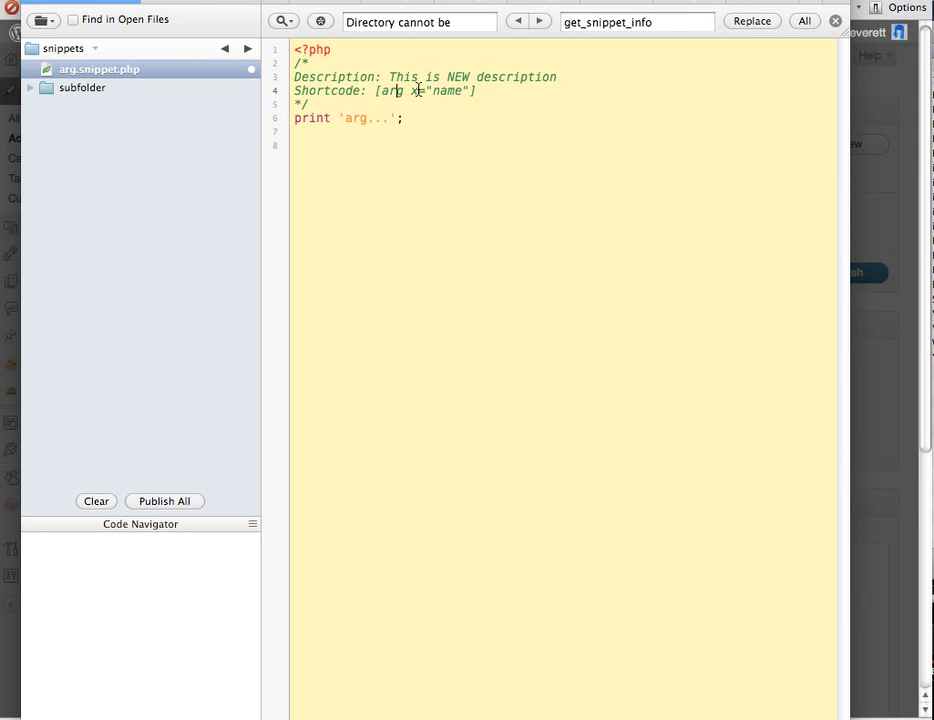
{"action": "key", "text": "Right"}
{"action": "key", "text": "Right"}
{"action": "key", "text": "shift+Right"}
{"action": "type", "text": "y"}
{"action": "key", "text": "super+Tab"}
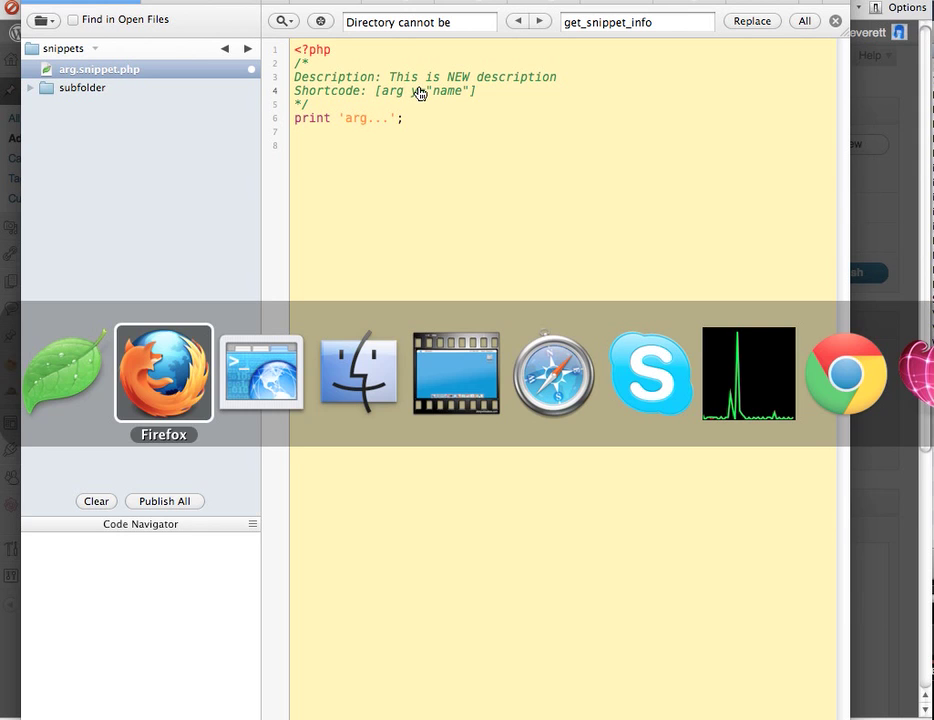
{"action": "key", "text": "super+shift+Tab"}
{"action": "key", "text": "super+Tab"}
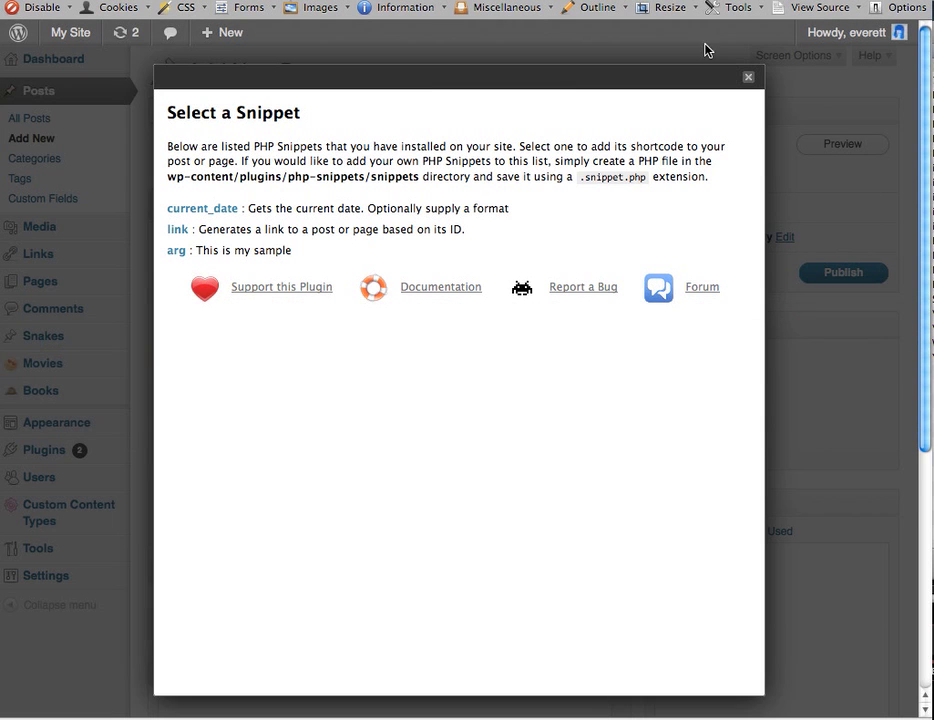
- Reload the snippet list to show arg's updated description and insert a second shortcode, [arg y="name"]
{"action": "left_click", "coordinate": [750, 77]}
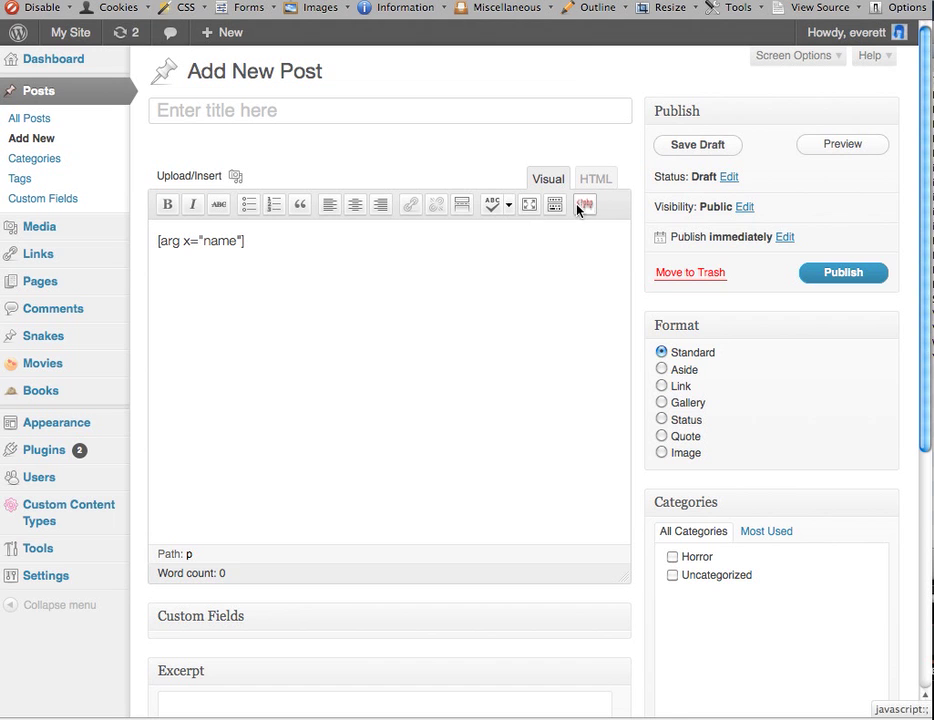
{"action": "left_click", "coordinate": [585, 204]}
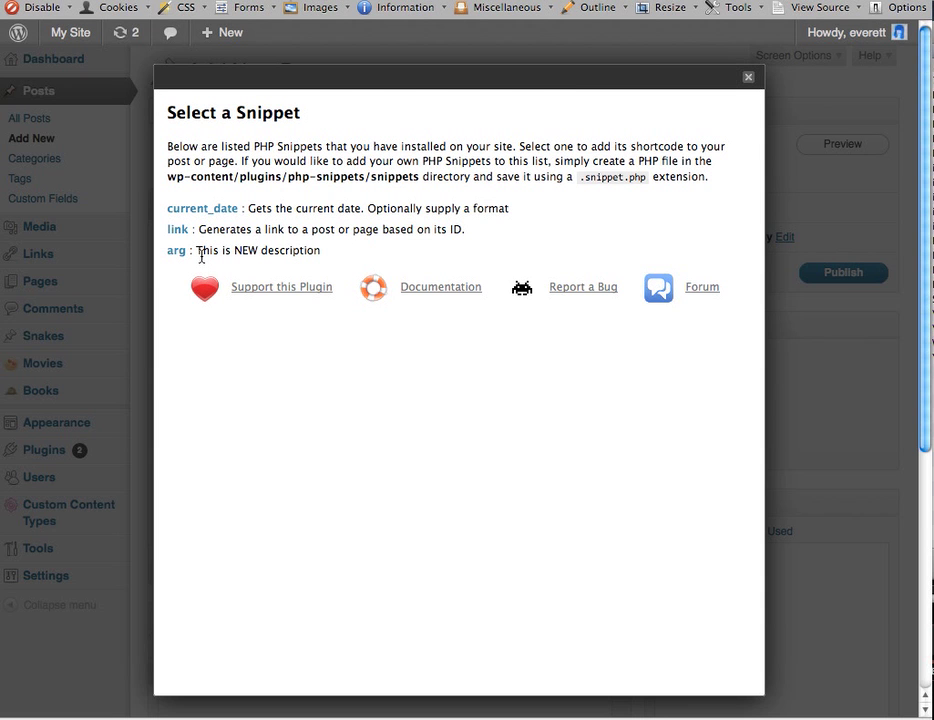
{"action": "left_click_drag", "start_coordinate": [200, 252], "coordinate": [354, 258]}
{"action": "left_click", "coordinate": [178, 260]}
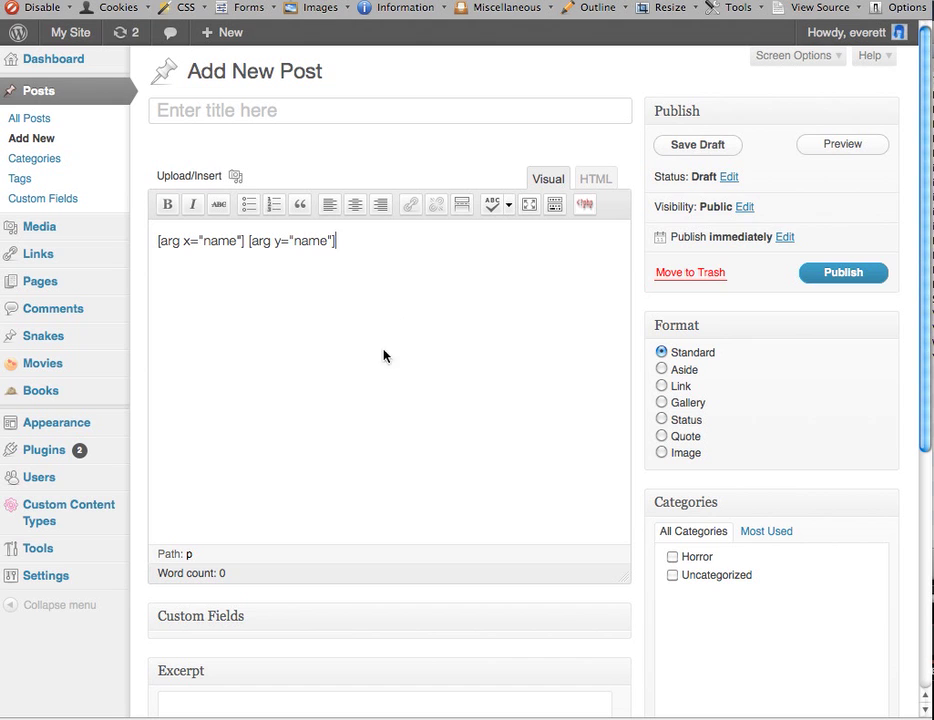
{"action": "left_click_drag", "start_coordinate": [342, 243], "coordinate": [249, 246]}
- Glance at arg.snippet.php in Coda, then return to the post and clear the text selection
{"action": "key", "text": "super+Tab"}
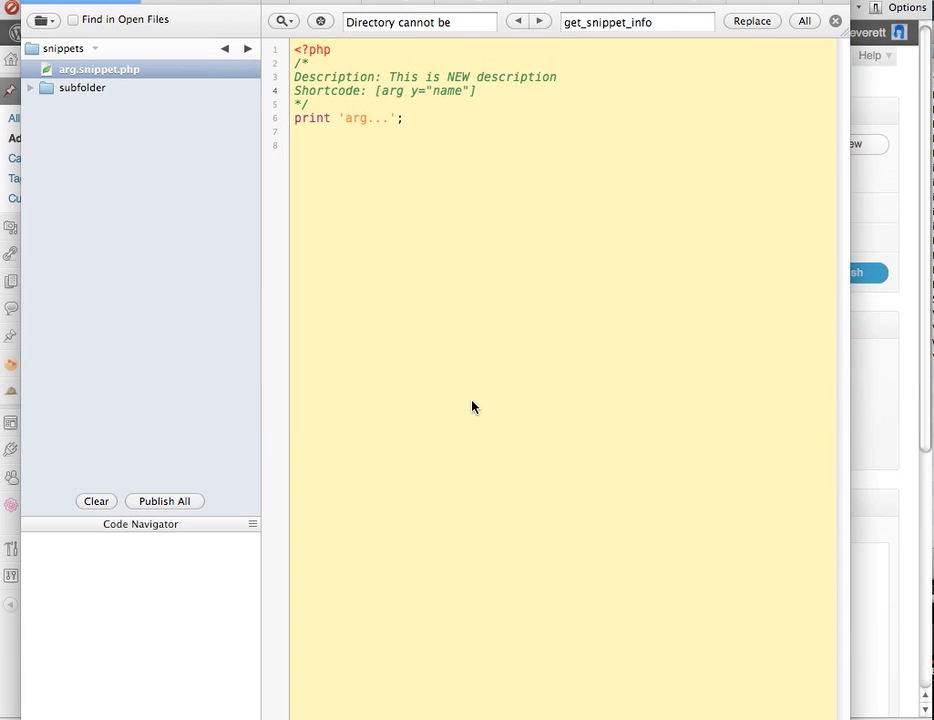
{"action": "key", "text": "super+Tab"}
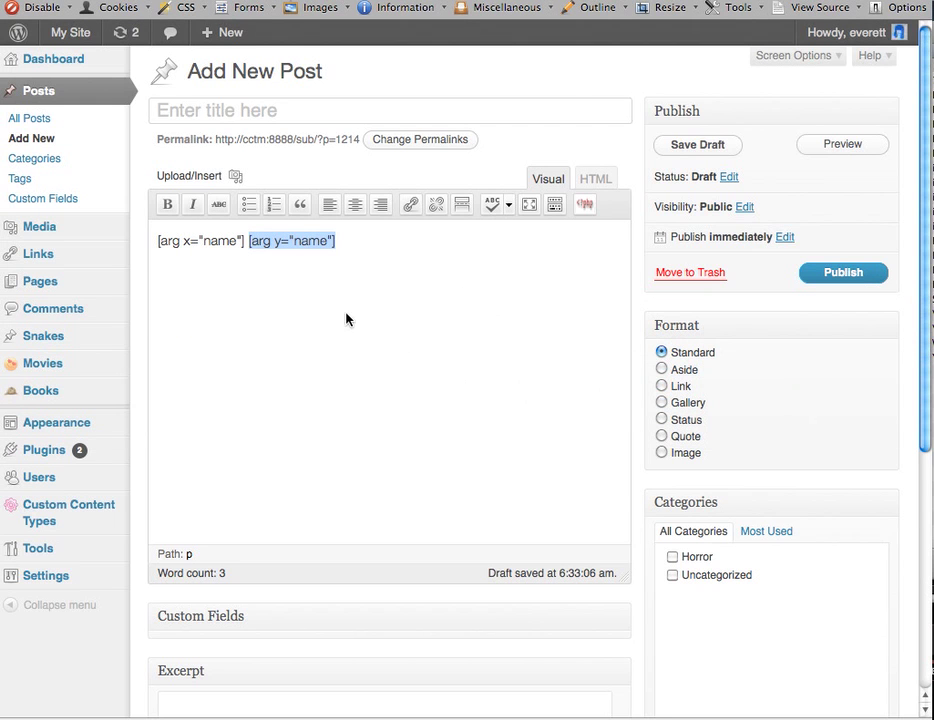
{"action": "left_click", "coordinate": [268, 246]}
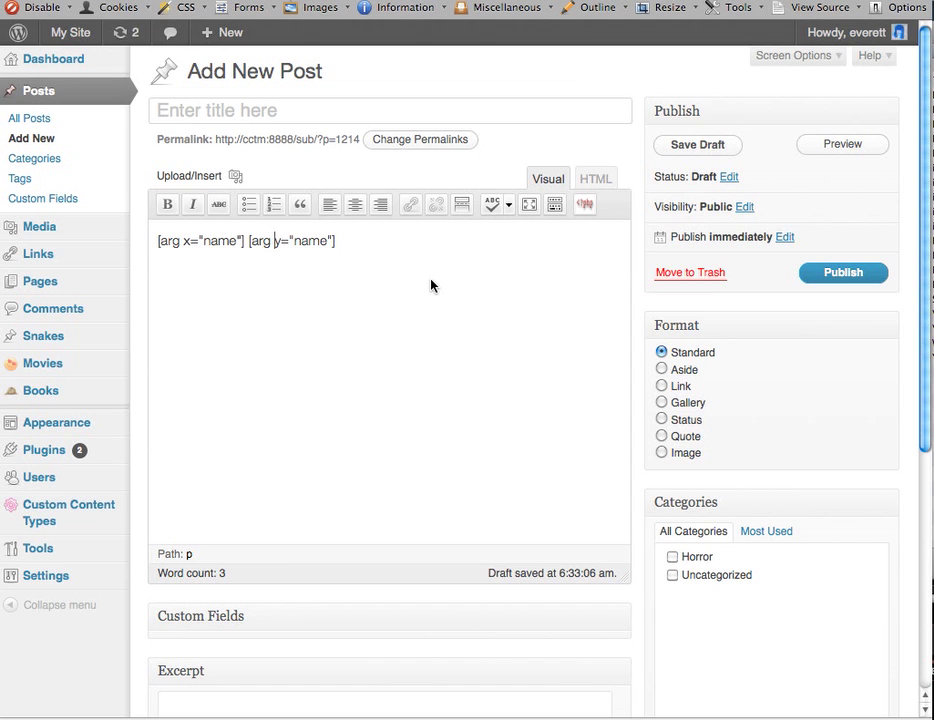
- Add a blank line above the print statement and append . $y before its closing semicolon
{"action": "key", "text": "super+Tab"}
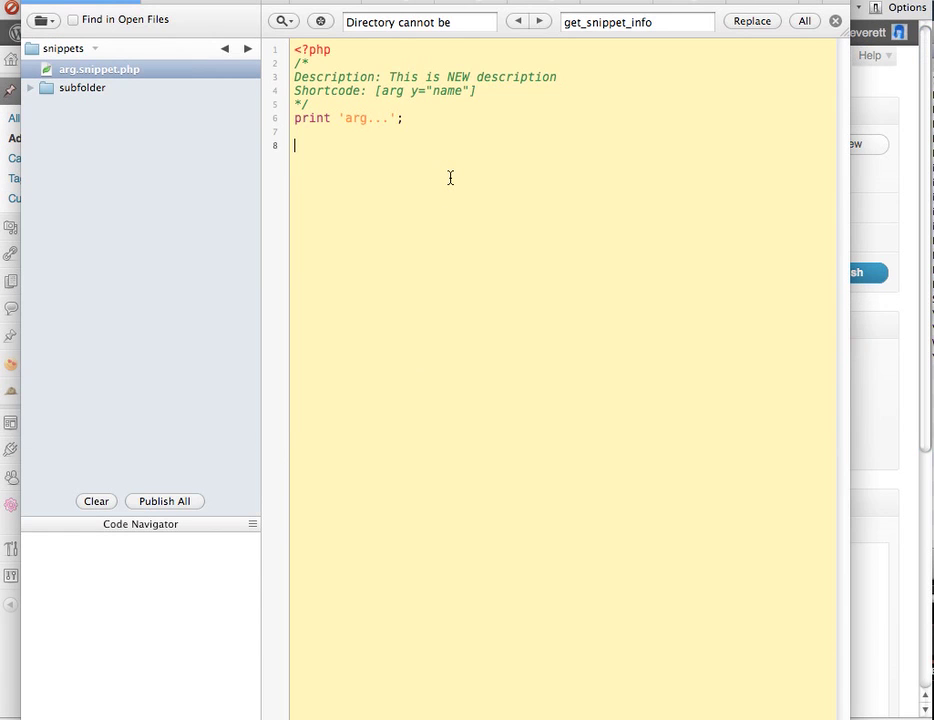
{"action": "key", "text": "Up"}
{"action": "key", "text": "Up"}
{"action": "key", "text": "Up"}
{"action": "key", "text": "Down"}
{"action": "key", "text": "Return"}
{"action": "key", "text": "super+Right"}
{"action": "key", "text": "Left"}
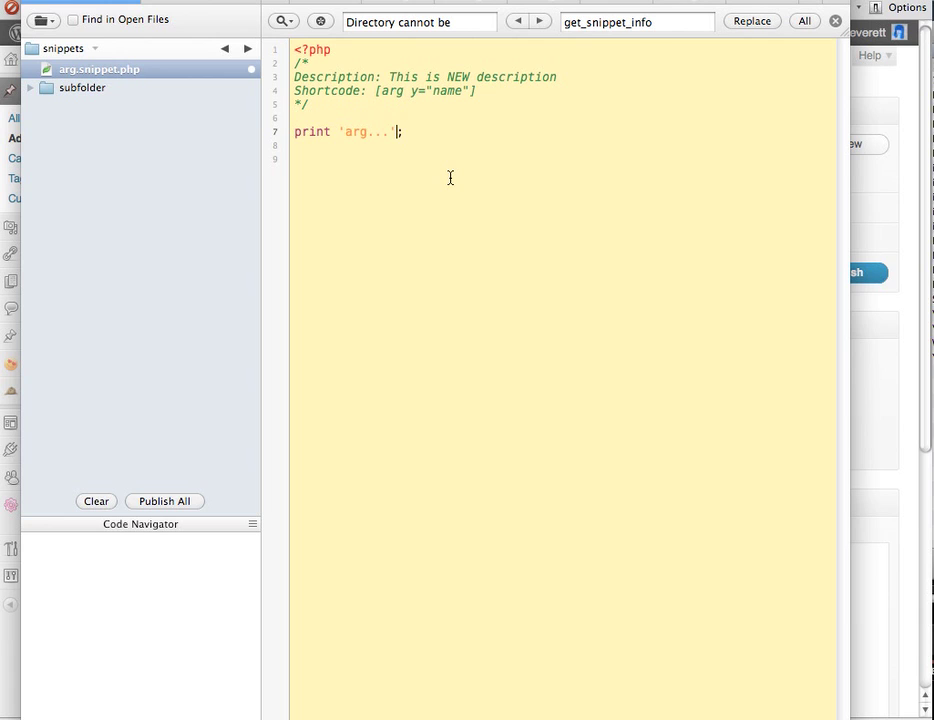
{"action": "type", "text": ". $y"}
{"action": "key", "text": "Up"}
{"action": "key", "text": "super+Tab"}
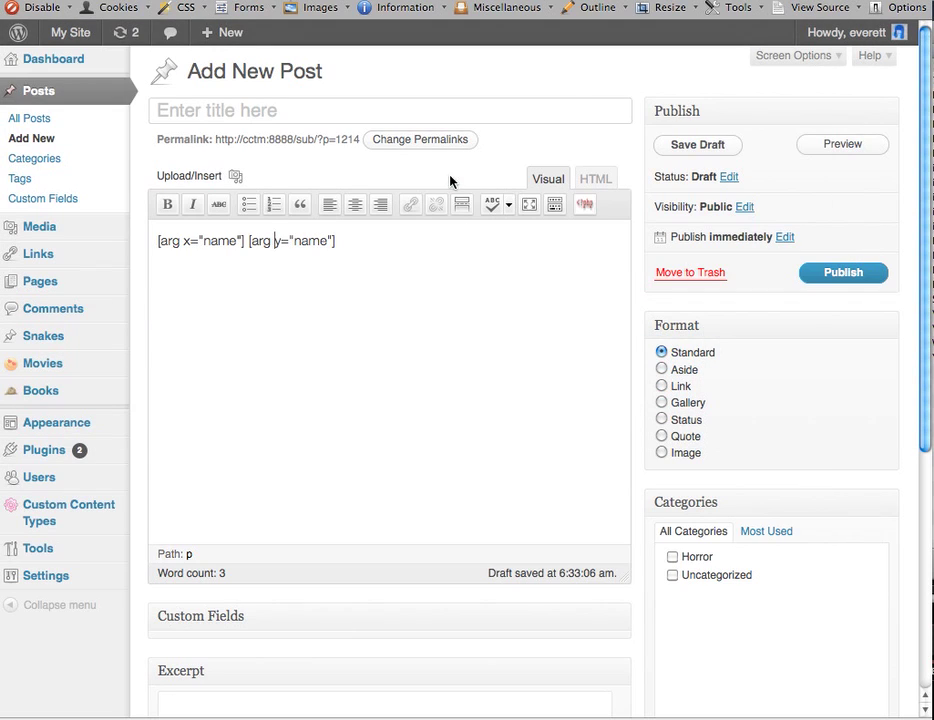
- Title the post asdf, remove the first shortcode, change the remaining value to asdfasdfdas, and publish
{"action": "left_click", "coordinate": [290, 110]}
{"action": "type", "text": "asdf"}
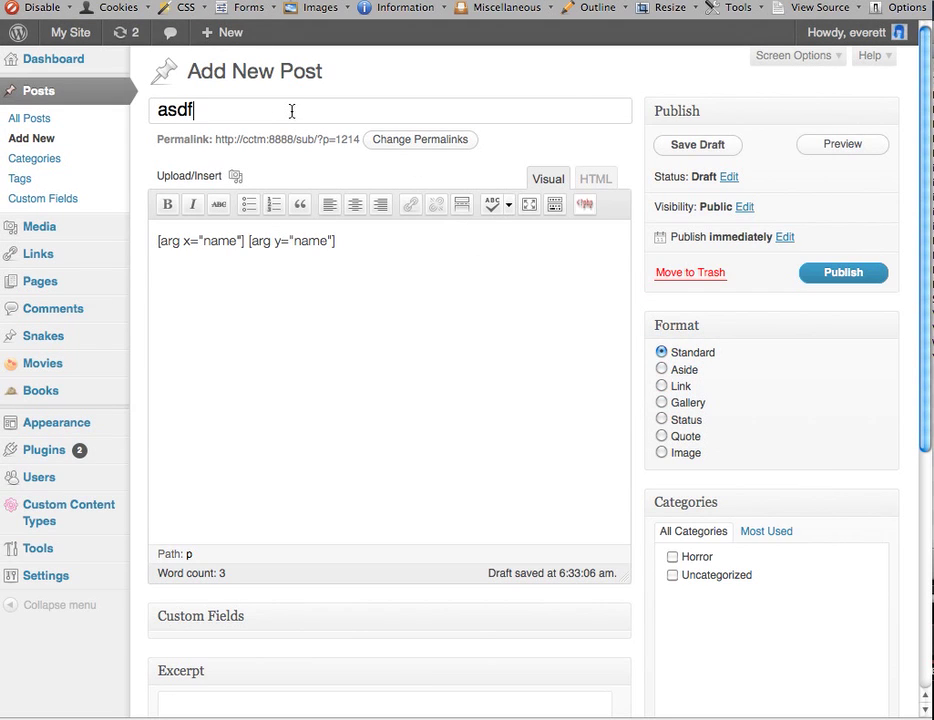
{"action": "key", "text": "super+shift+Left"}
{"action": "key", "text": "BackSpace"}
{"action": "double_click", "coordinate": [217, 241]}
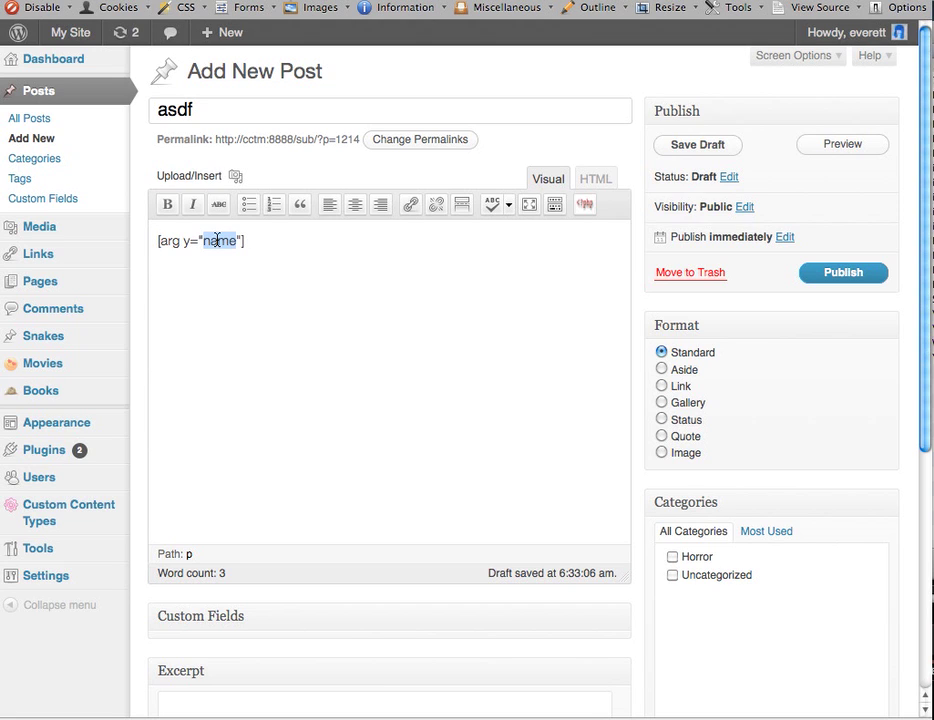
{"action": "type", "text": "asdfasdfdas"}
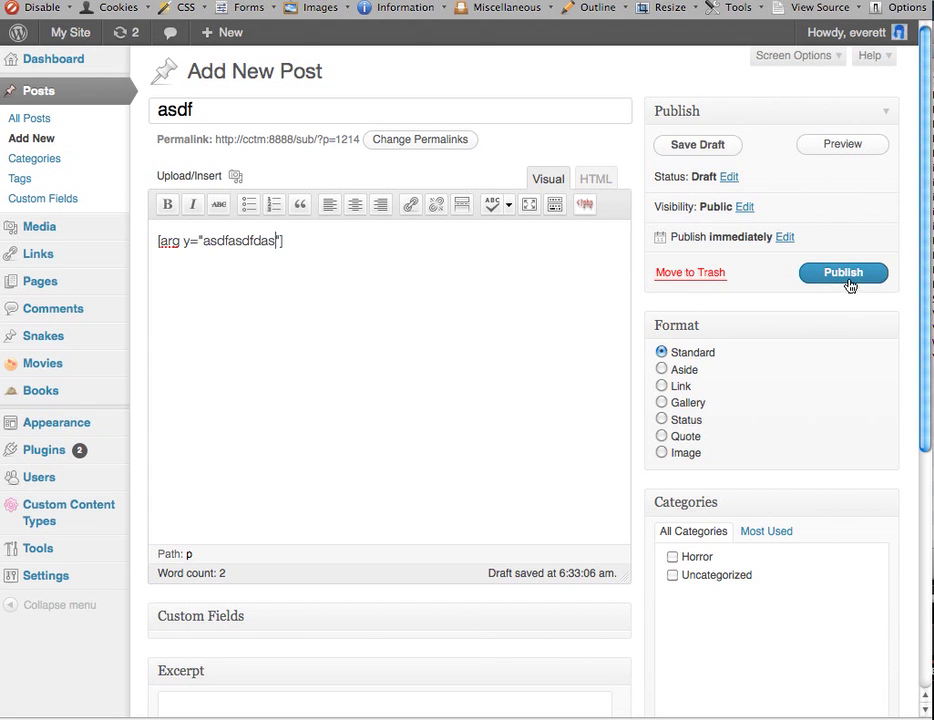
{"action": "left_click", "coordinate": [850, 277]}
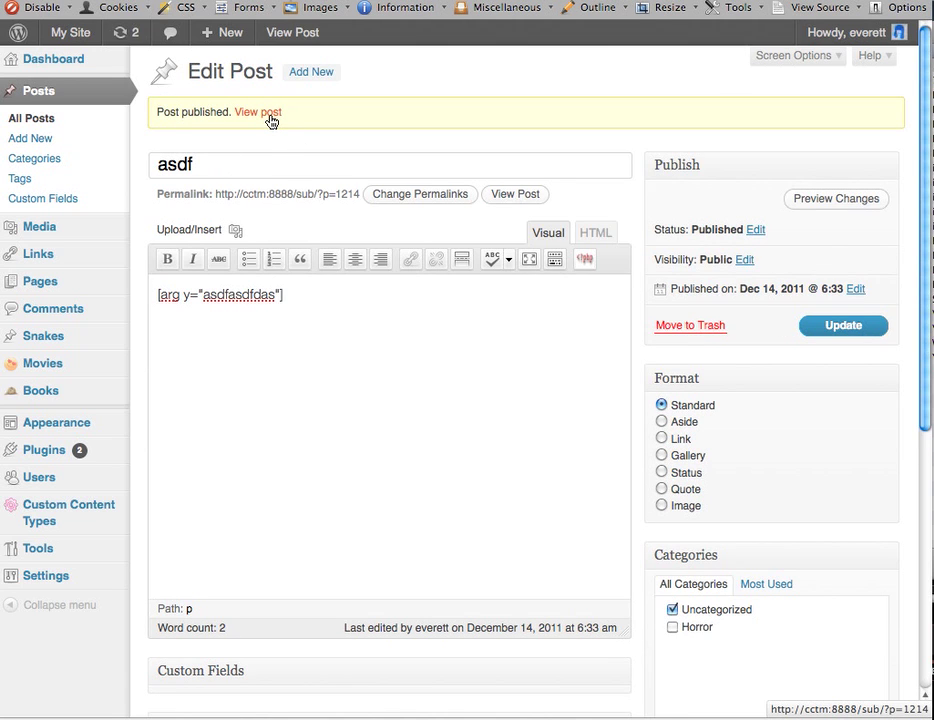
- View the live asdf post and confirm it prints arg...asdfasdfdas, comparing against the snippet in Coda
{"action": "left_click", "coordinate": [268, 115]}
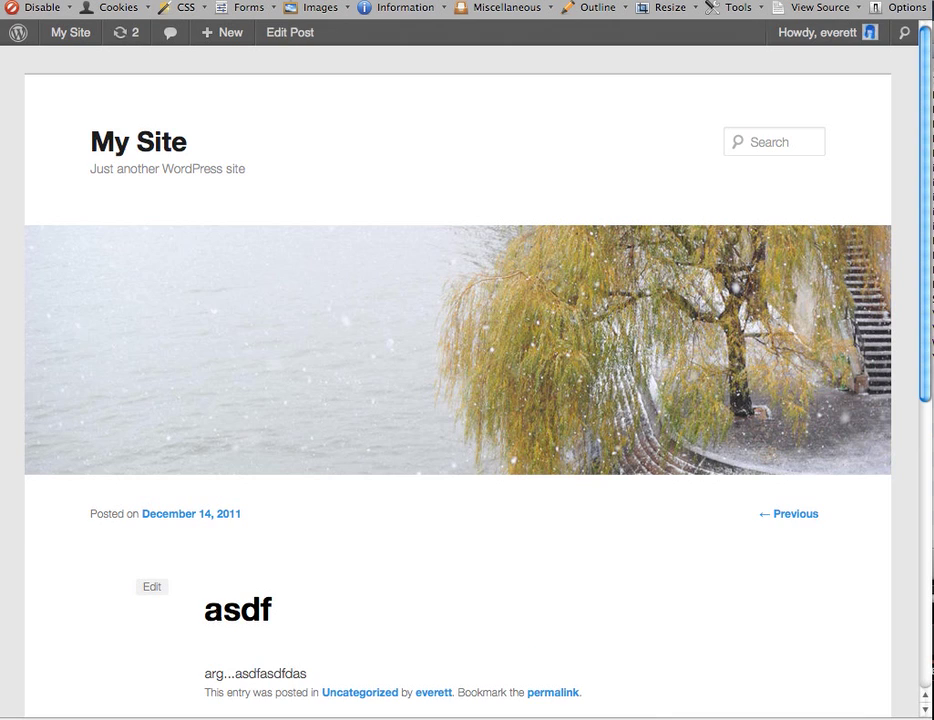
{"action": "scroll", "coordinate": [223, 550], "scroll_direction": "down", "scroll_amount": 5}
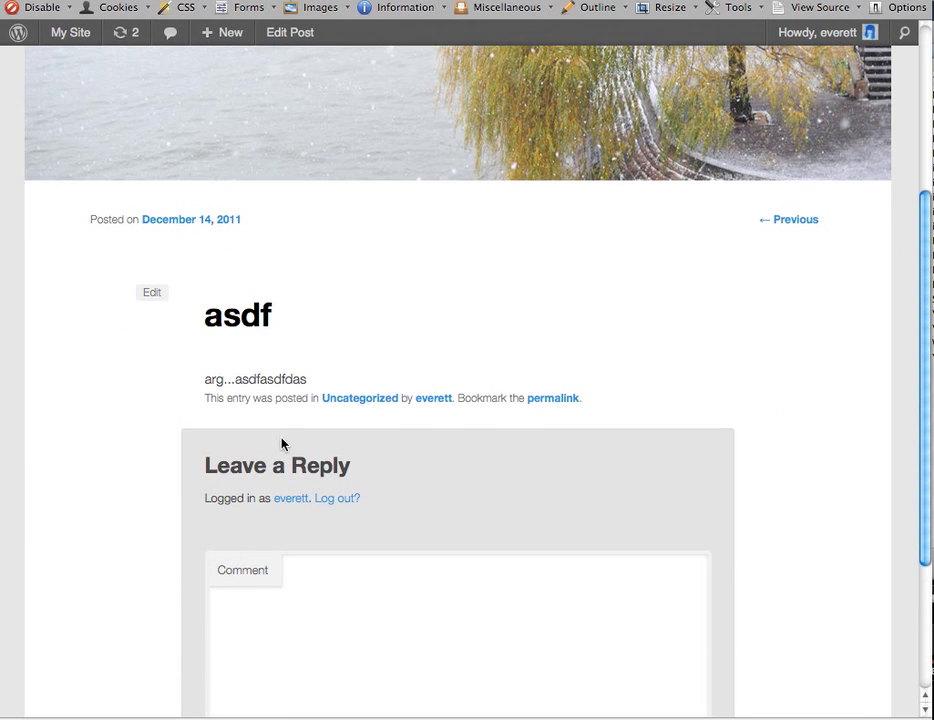
{"action": "double_click", "coordinate": [270, 381]}
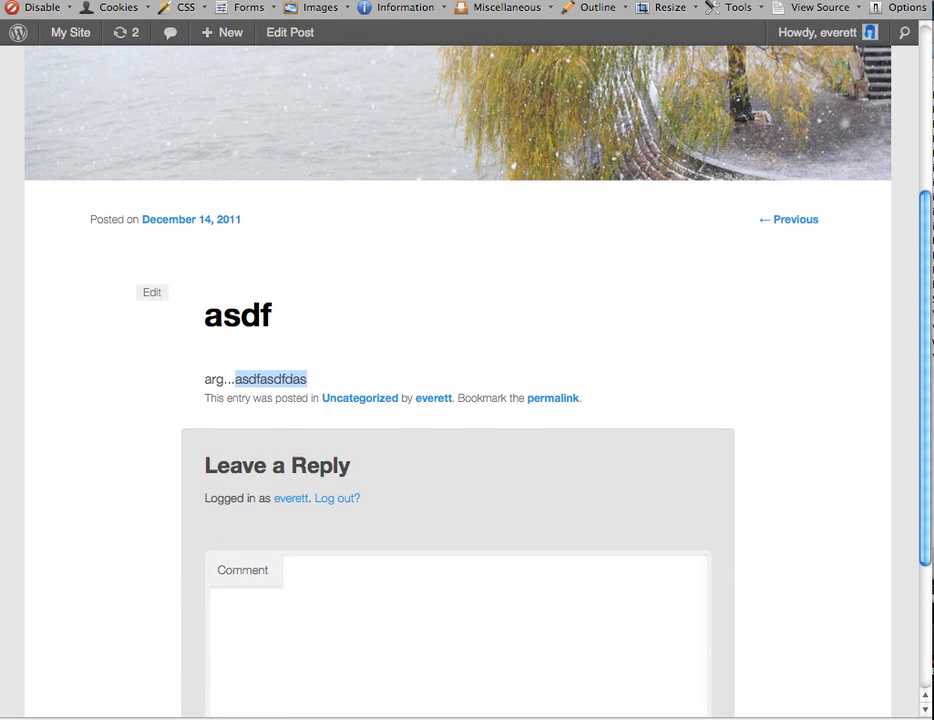
{"action": "key", "text": "super+Tab"}
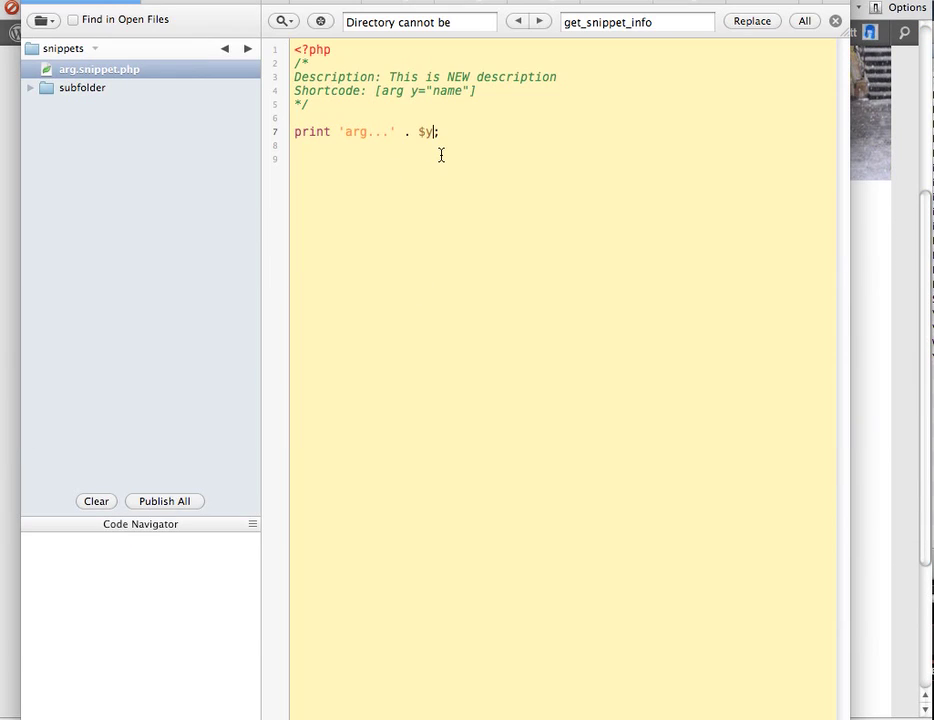
{"action": "key", "text": "super+Tab"}
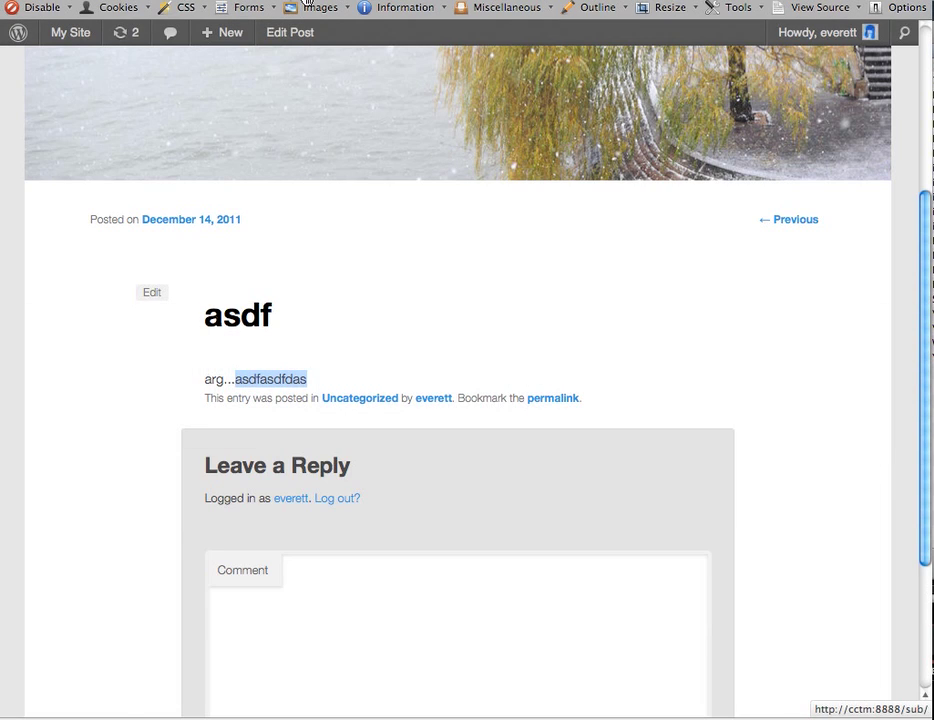
- Remove the y attribute so the post body reads [arg]ASDFASDF[/arg], and update the post
{"action": "left_click", "coordinate": [290, 32]}
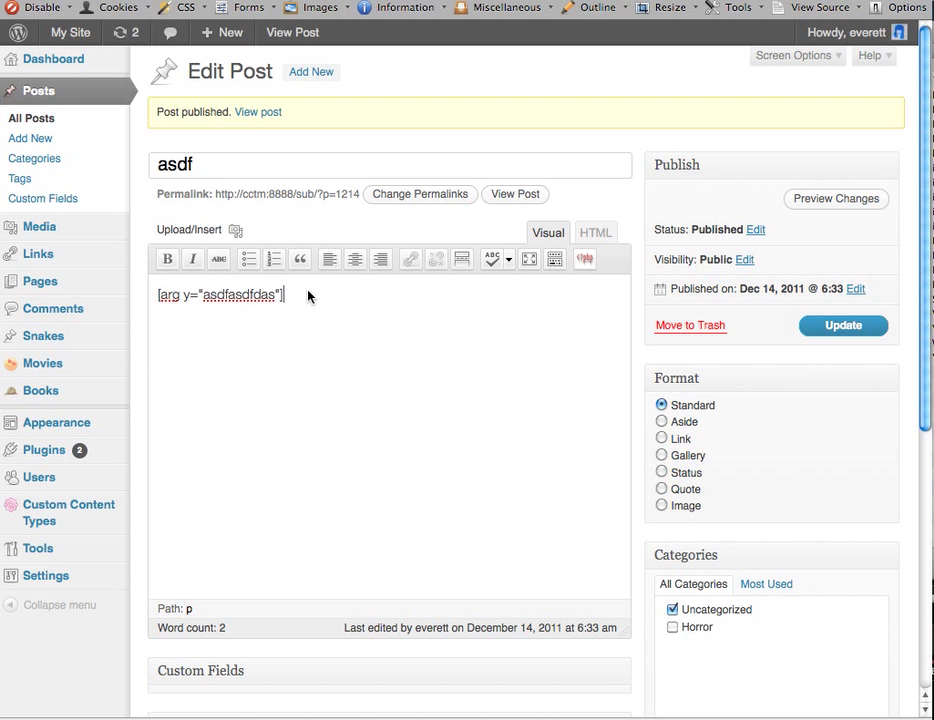
{"action": "key", "text": "shift+Left"}
{"action": "key", "text": "shift+Left"}
{"action": "key", "text": "shift+Left"}
{"action": "key", "text": "shift+Left"}
{"action": "key", "text": "shift+Left"}
{"action": "key", "text": "shift+Left"}
{"action": "key", "text": "shift+Left"}
{"action": "key", "text": "shift+Left"}
{"action": "key", "text": "shift+Left"}
{"action": "key", "text": "shift+Left"}
{"action": "key", "text": "shift+Left"}
{"action": "key", "text": "shift+Left"}
{"action": "key", "text": "shift+Left"}
{"action": "key", "text": "shift+Left"}
{"action": "key", "text": "shift+Left"}
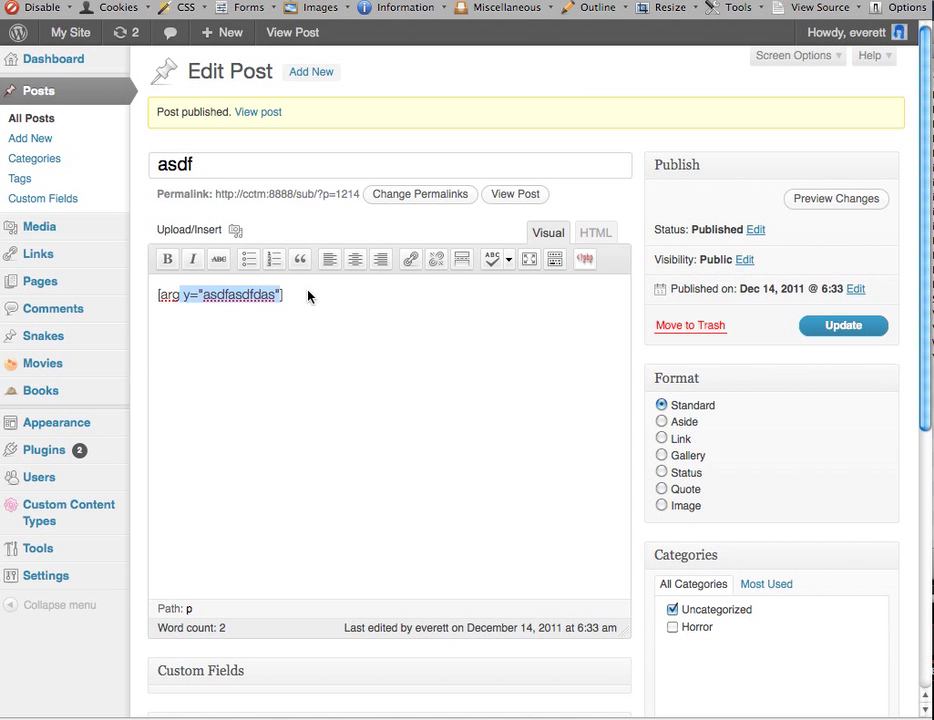
{"action": "key", "text": "BackSpace"}
{"action": "key", "text": "End"}
{"action": "type", "text": "ASDFASDF"}
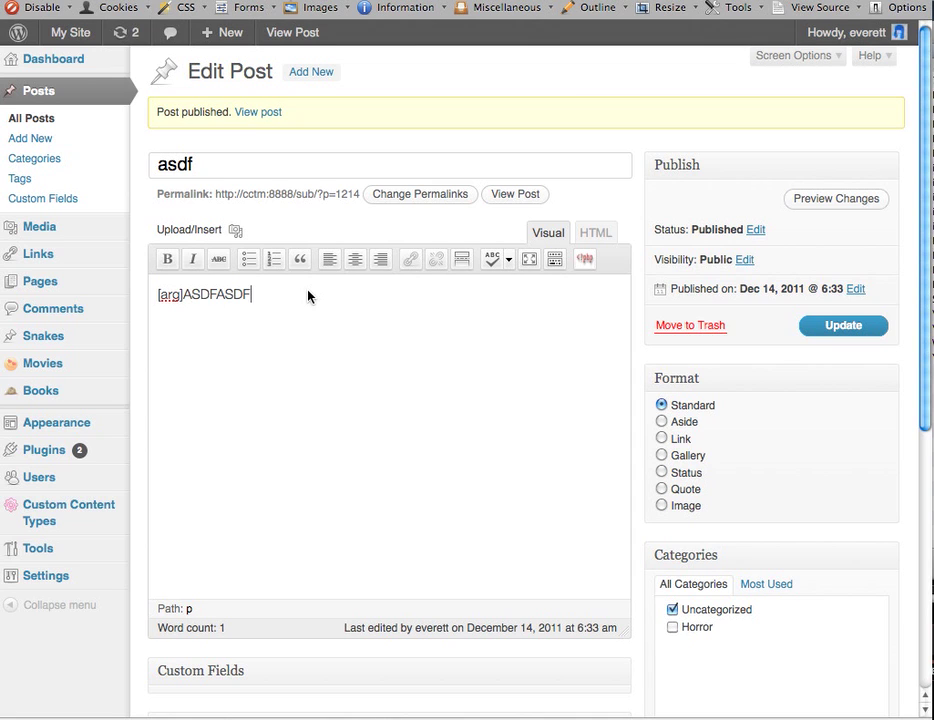
{"action": "type", "text": "[/arg]"}
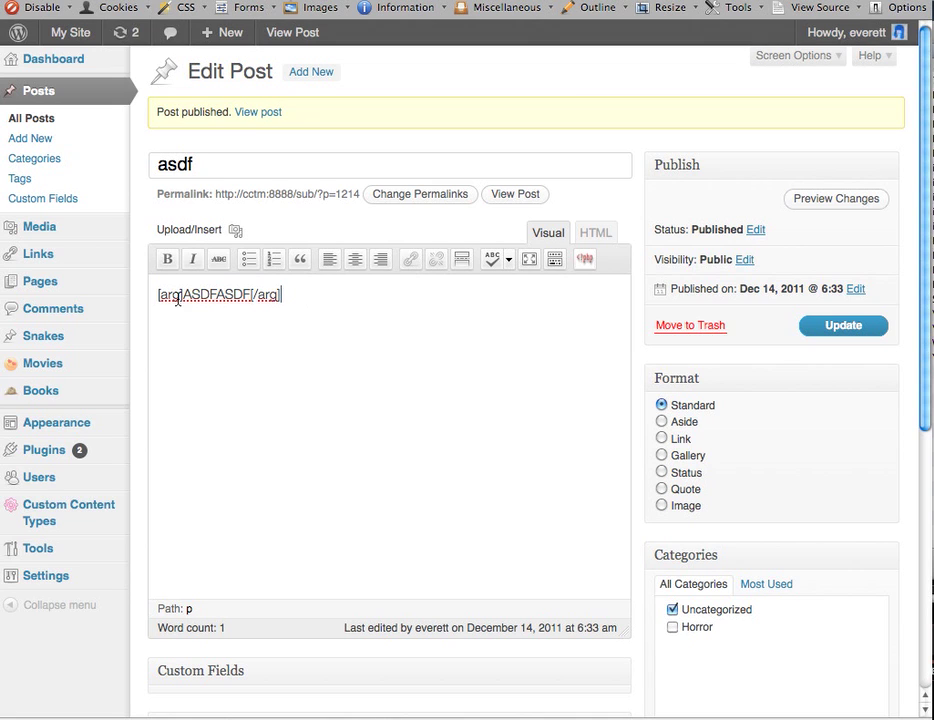
{"action": "double_click", "coordinate": [218, 295]}
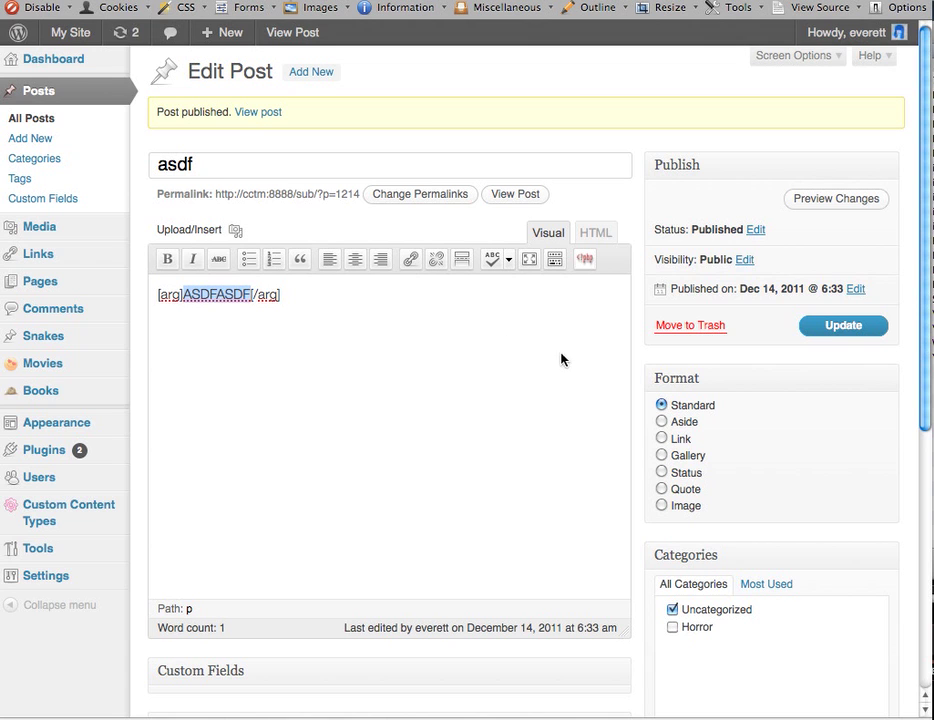
{"action": "left_click", "coordinate": [815, 328]}
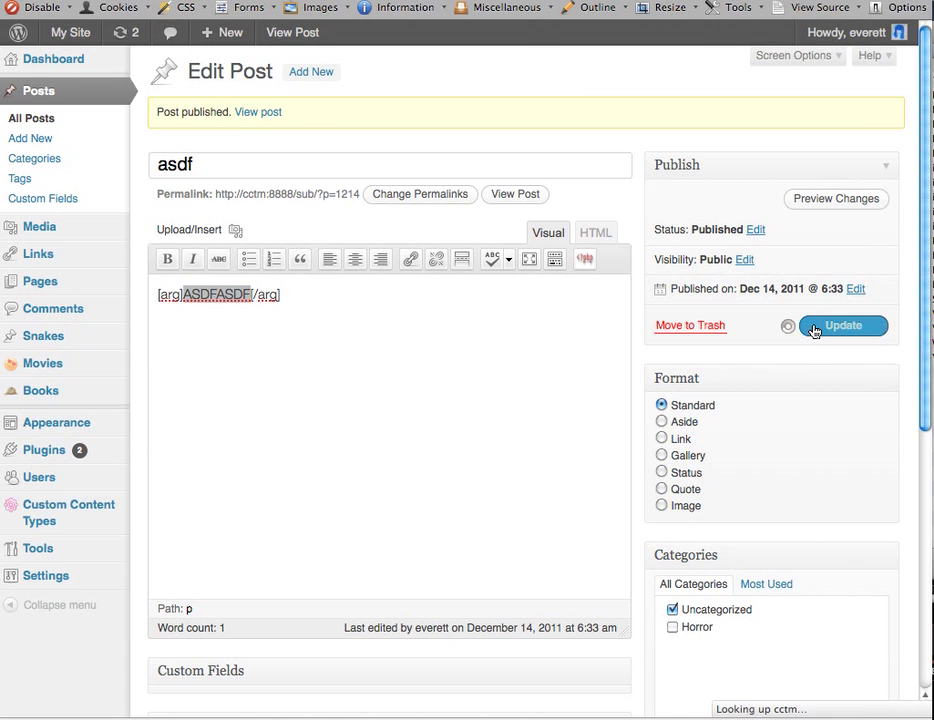
{"action": "key", "text": "super+Tab"}
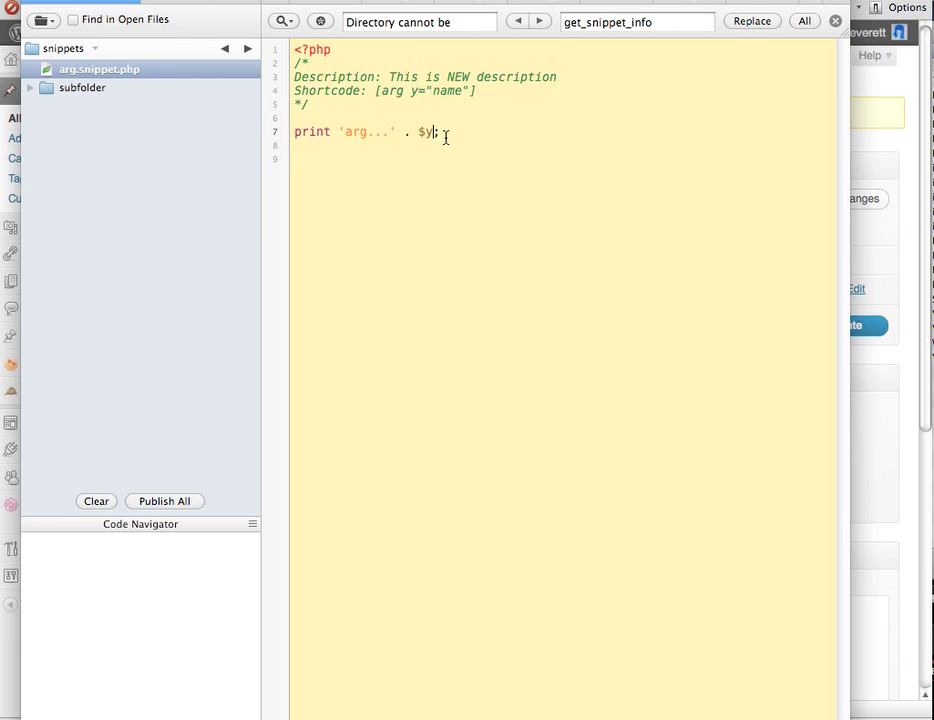
- Rewrite line 7 of arg.snippet.php to print '--->'.$content.'<----'
{"action": "key", "text": "Left"}
{"action": "key", "text": "shift+alt+Left"}
{"action": "key", "text": "shift+alt+Left"}
{"action": "key", "text": "shift+alt+Left"}
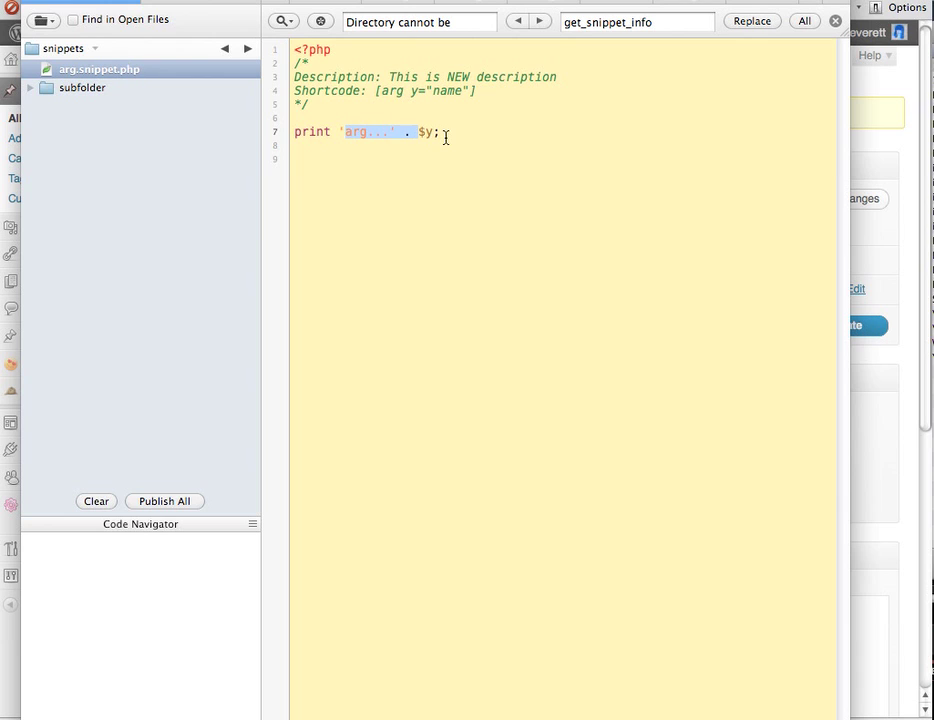
{"action": "type", "text": "--->'."}
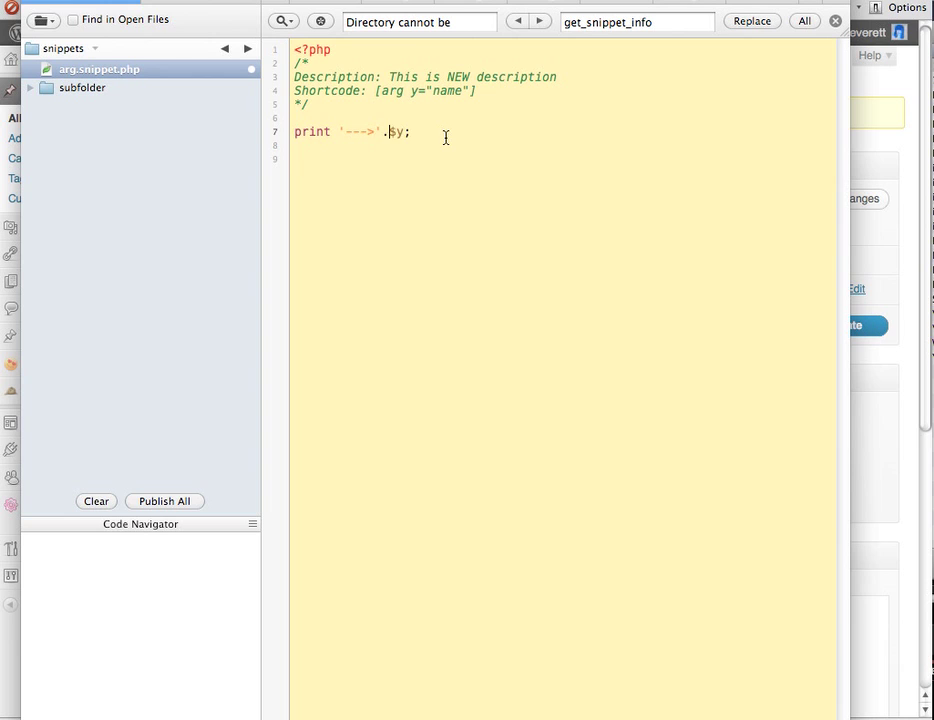
{"action": "key", "text": "shift+alt+Right"}
{"action": "type", "text": "$content.'<----'"}
{"action": "key", "text": "super+Tab"}
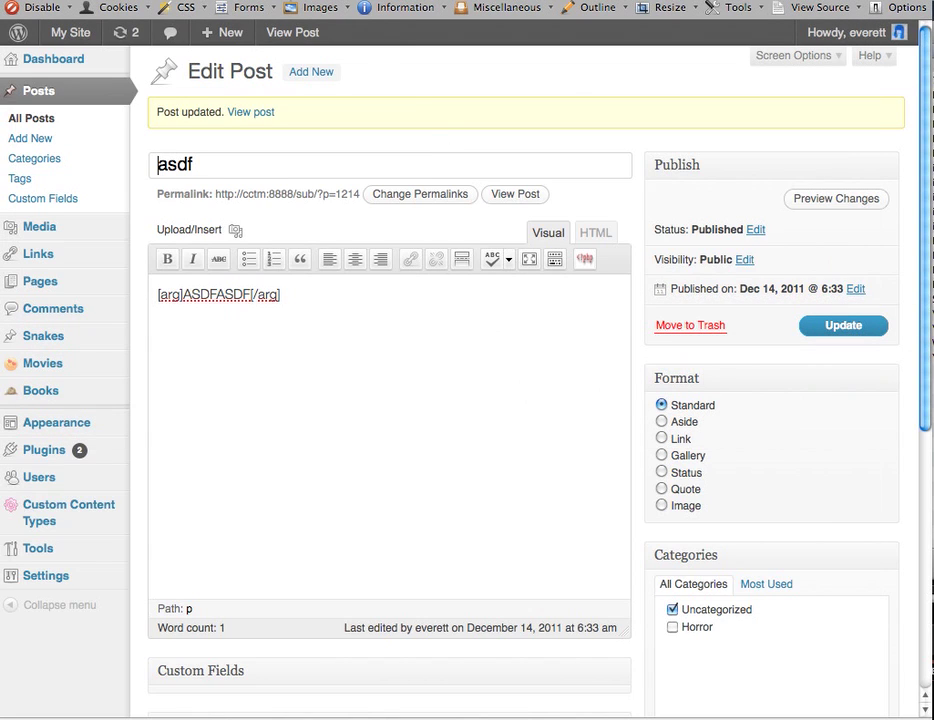
- Reload the live post to confirm it shows --->ASDFASDF<----, then return to the post editor tab
{"action": "key", "text": "ctrl+Tab"}
{"action": "key", "text": "super+r"}
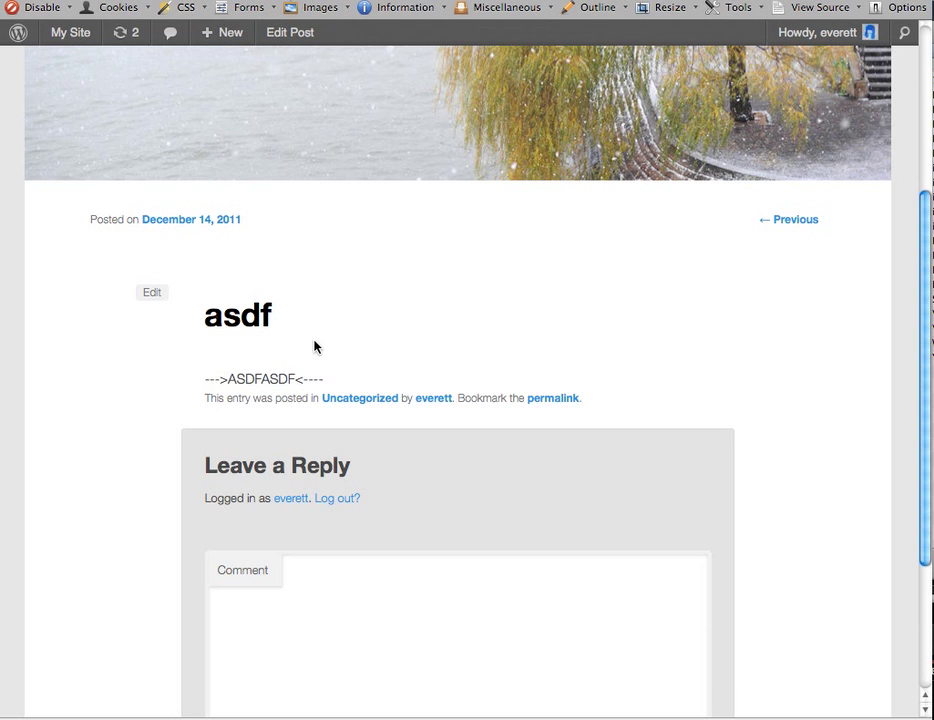
{"action": "left_click_drag", "start_coordinate": [226, 379], "coordinate": [304, 380]}
{"action": "mouse_move", "coordinate": [222, 32]}
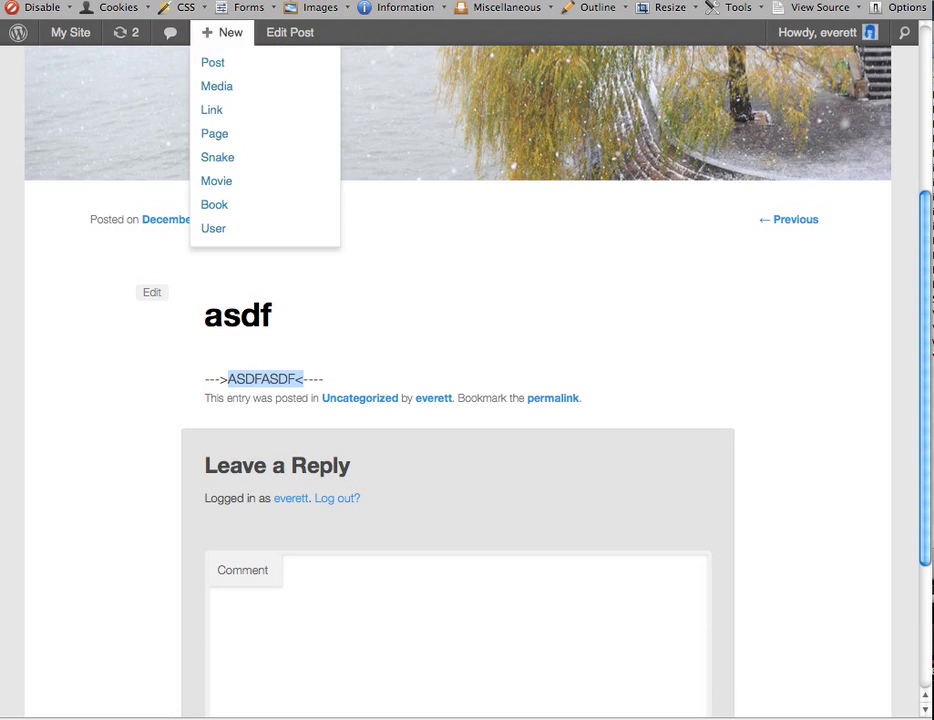
{"action": "key", "text": "ctrl+Tab"}
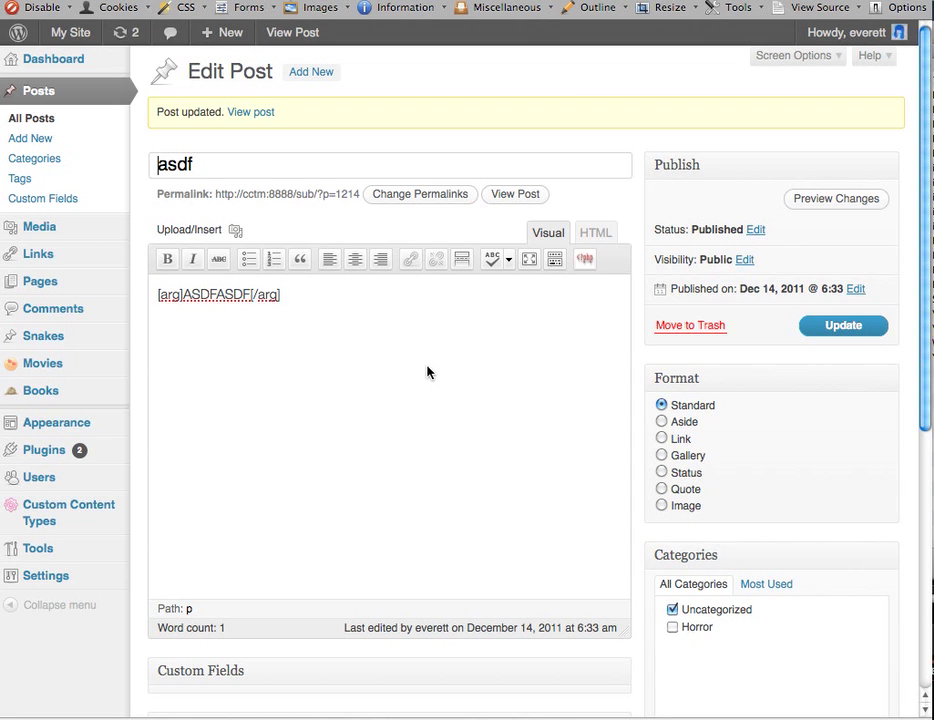
{"action": "key", "text": "super+Tab"}
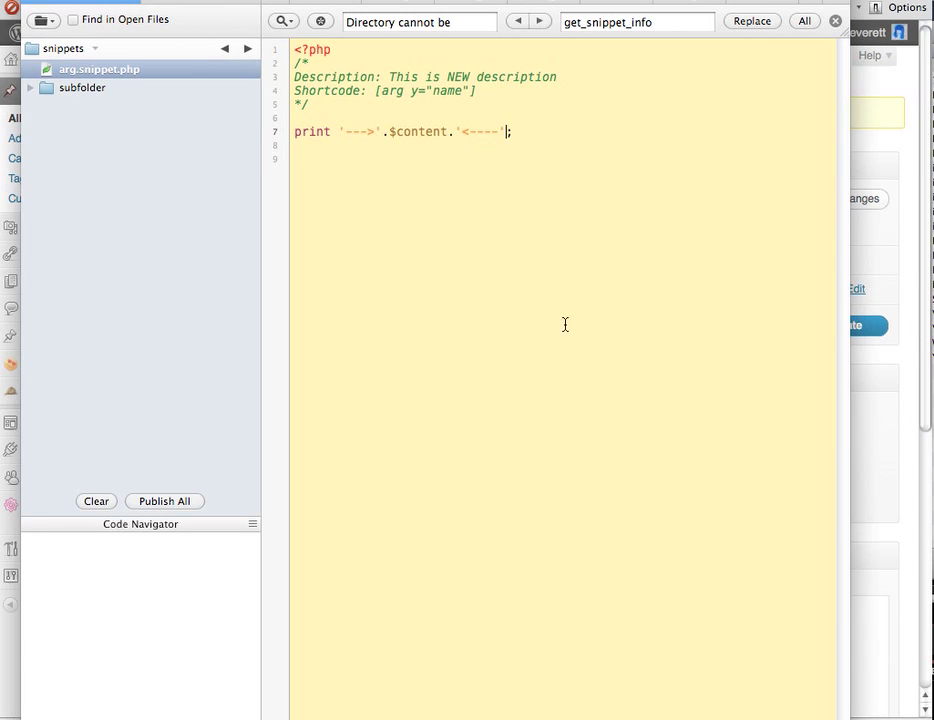
{"action": "key", "text": "super+Tab"}
{"action": "key", "text": "super+Tab"}
{"action": "key", "text": "super+Tab"}
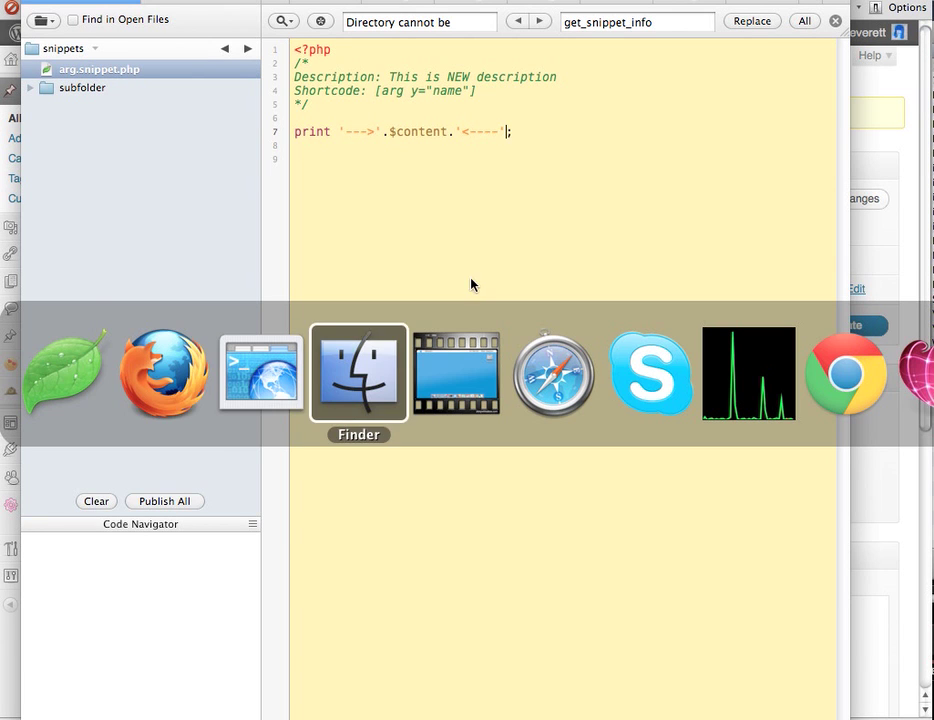
- Select arg.snippet.php in Finder's snippets folder and click its name, then return to the editors
{"action": "left_click", "coordinate": [522, 353]}
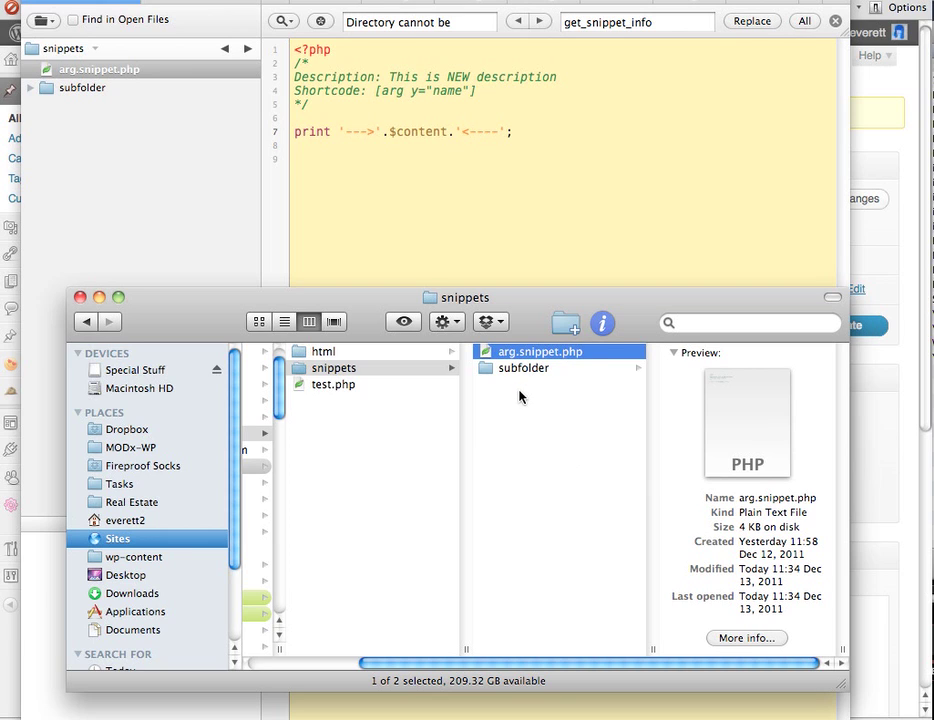
{"action": "left_click", "coordinate": [537, 352]}
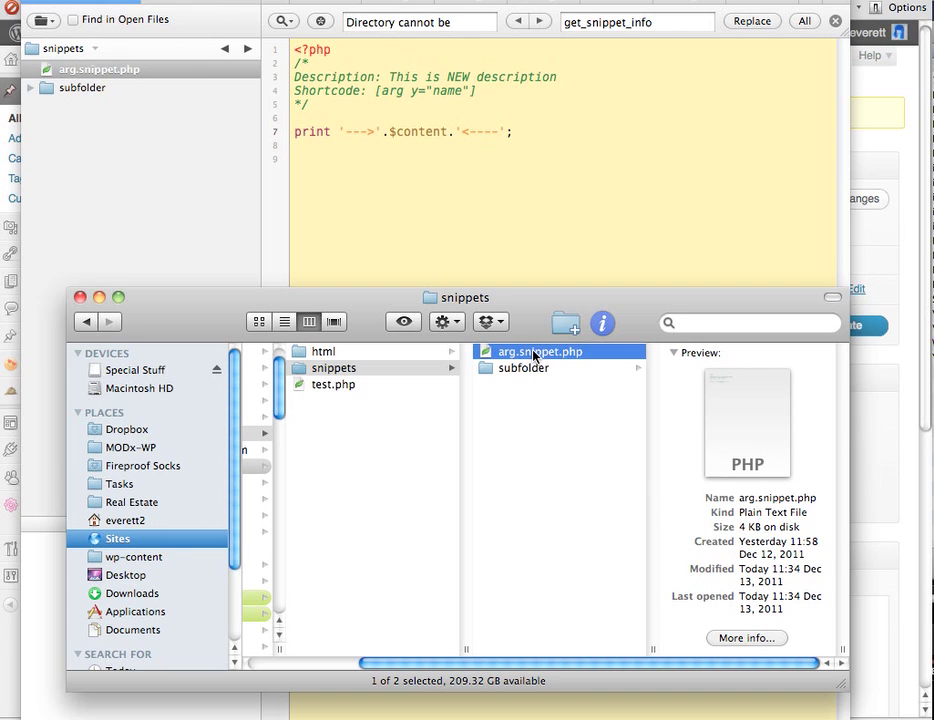
{"action": "left_click", "coordinate": [543, 268]}
{"action": "key", "text": "super+Tab"}
{"action": "key", "text": "super+Tab"}
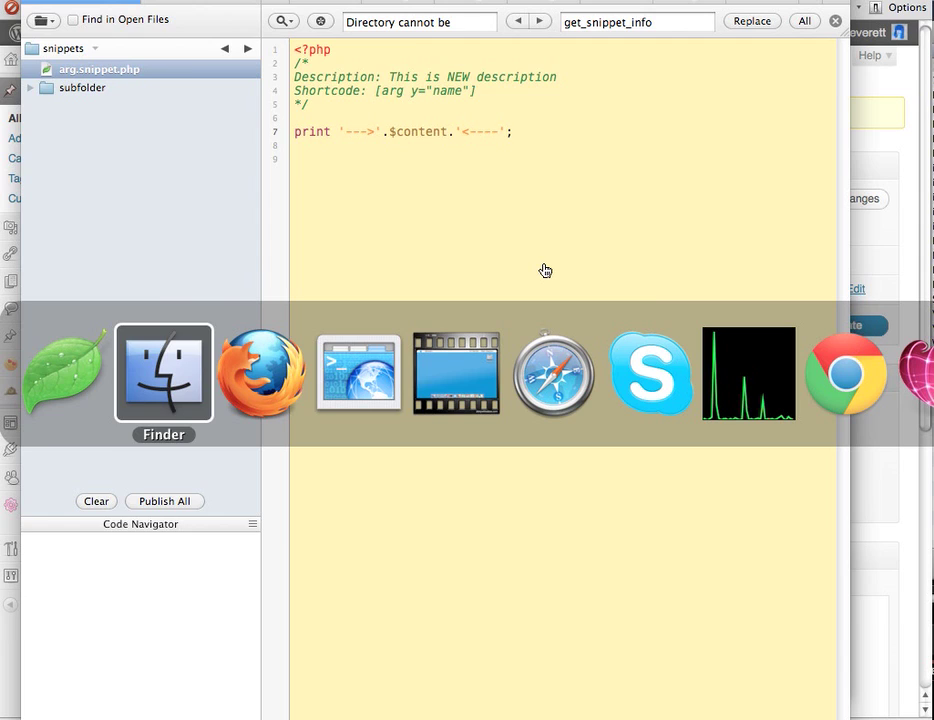